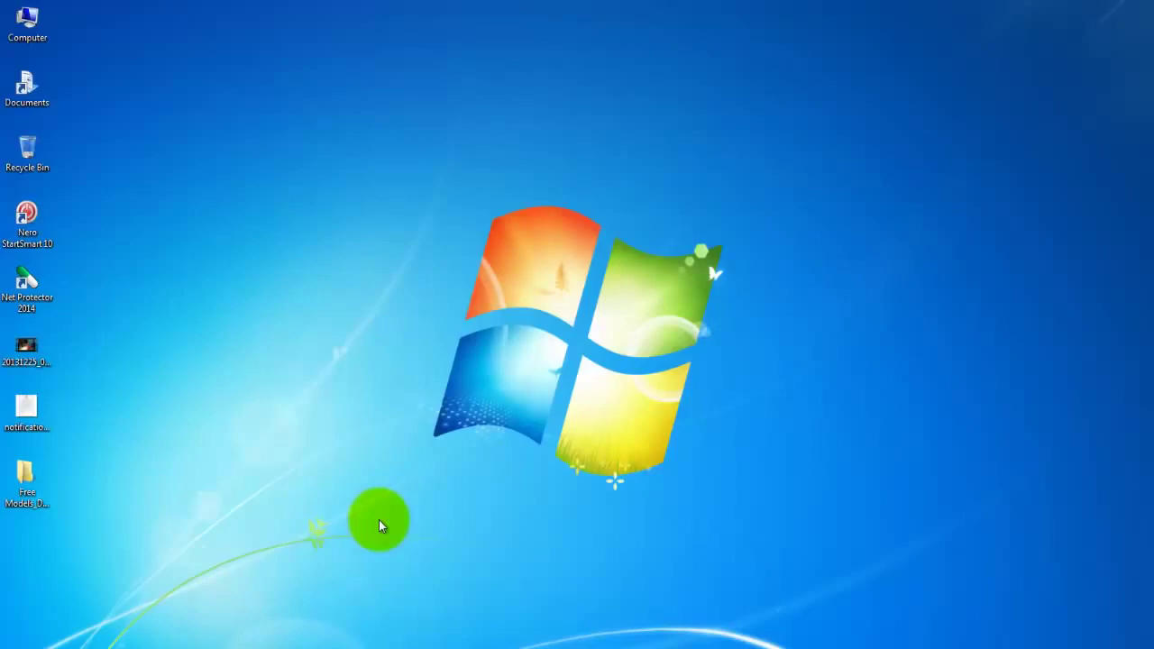
Step: Bring the V-Ray download folder forward and open V-Ray.2.40.03.for.3ds.Max.2009 to list its x64 and x86 folders
mouse_move(230, 631)
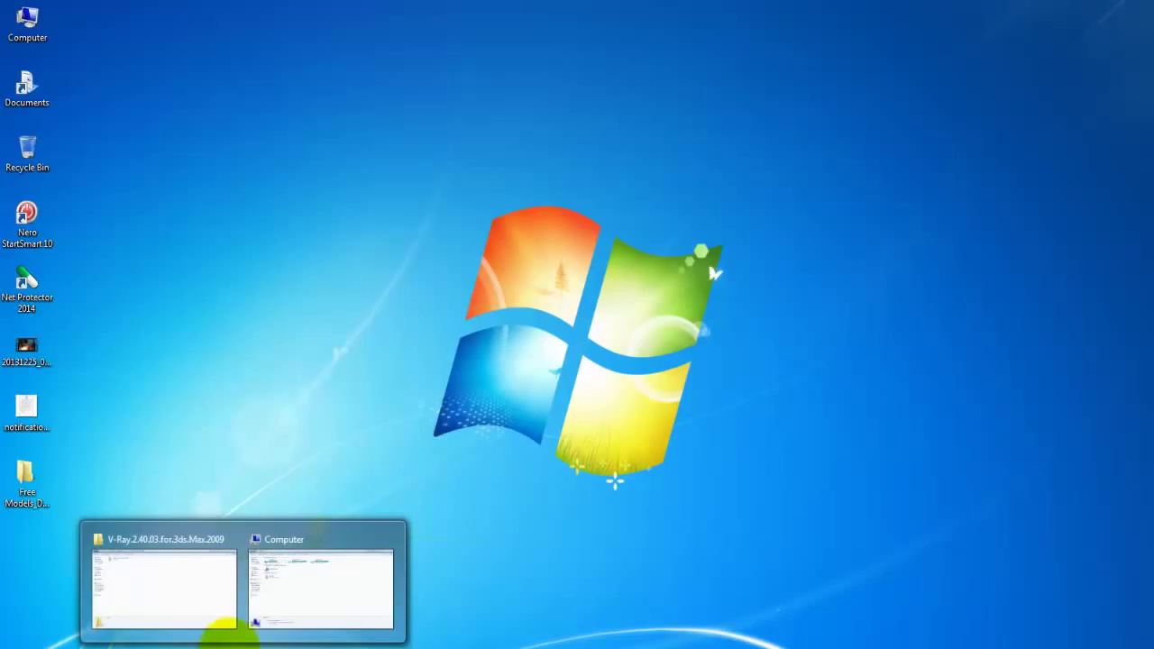
left_click(148, 587)
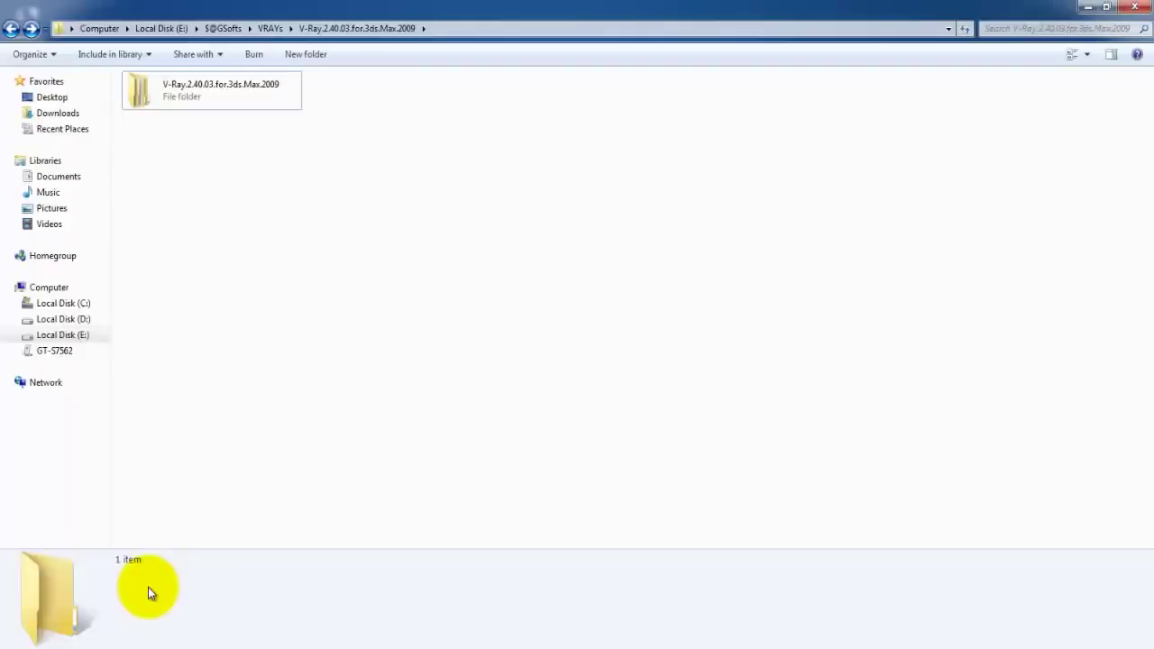
double_click(189, 108)
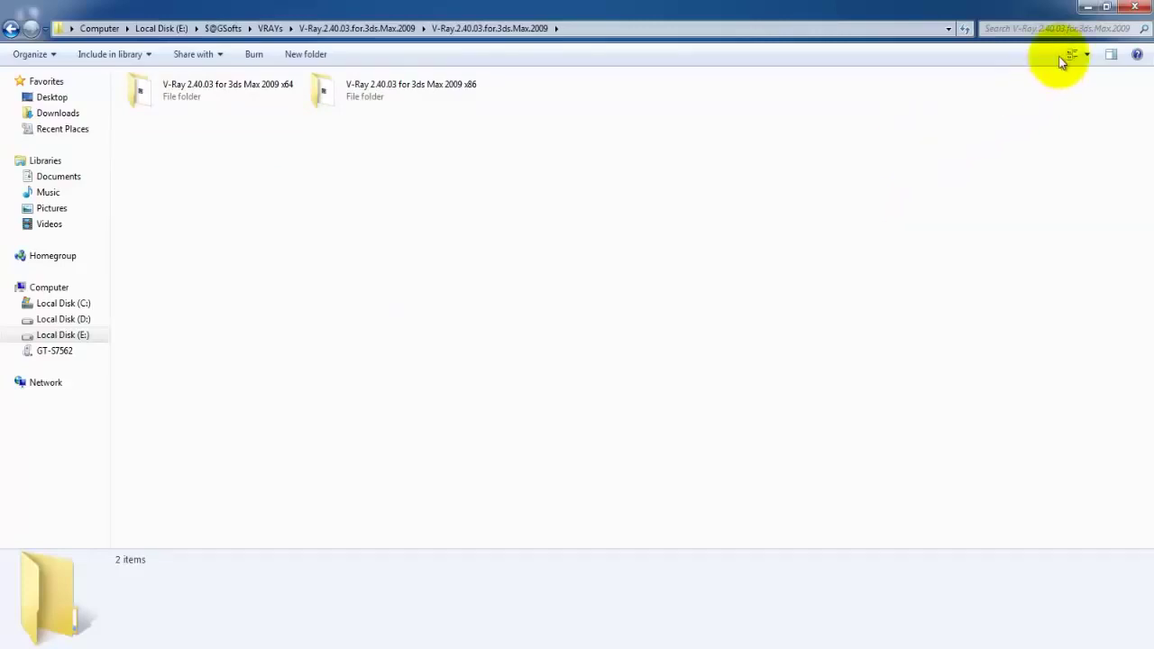
Step: Check the Computer's system properties to confirm 64-bit Windows 7, then minimize that window
left_click(1133, 6)
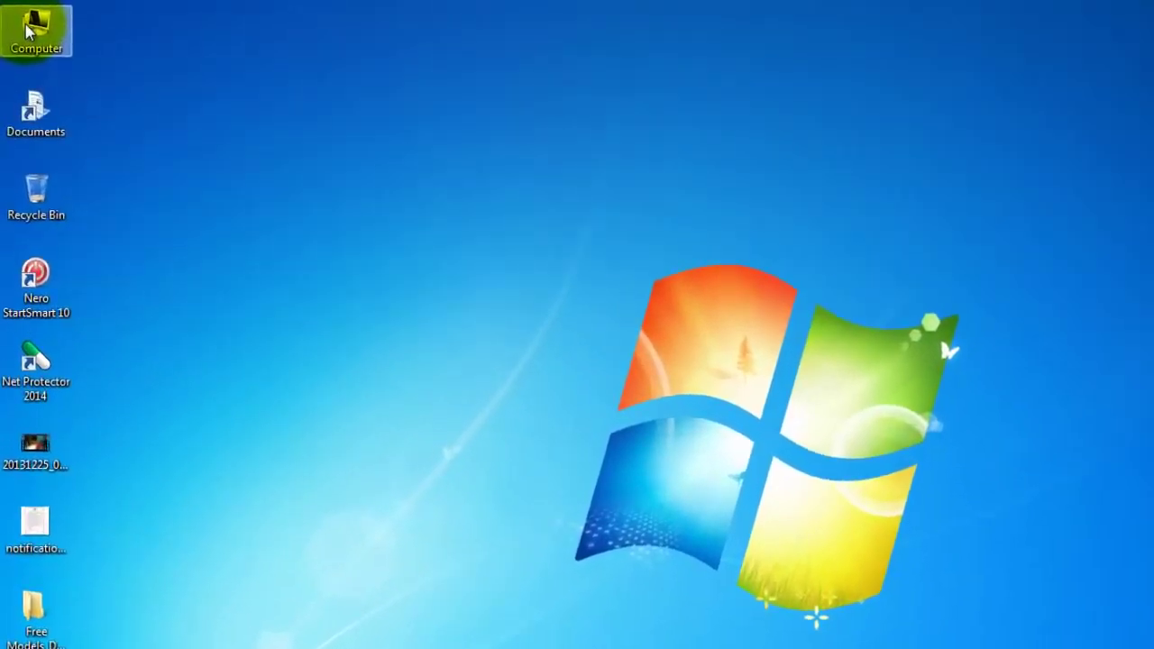
right_click(25, 19)
left_click(92, 233)
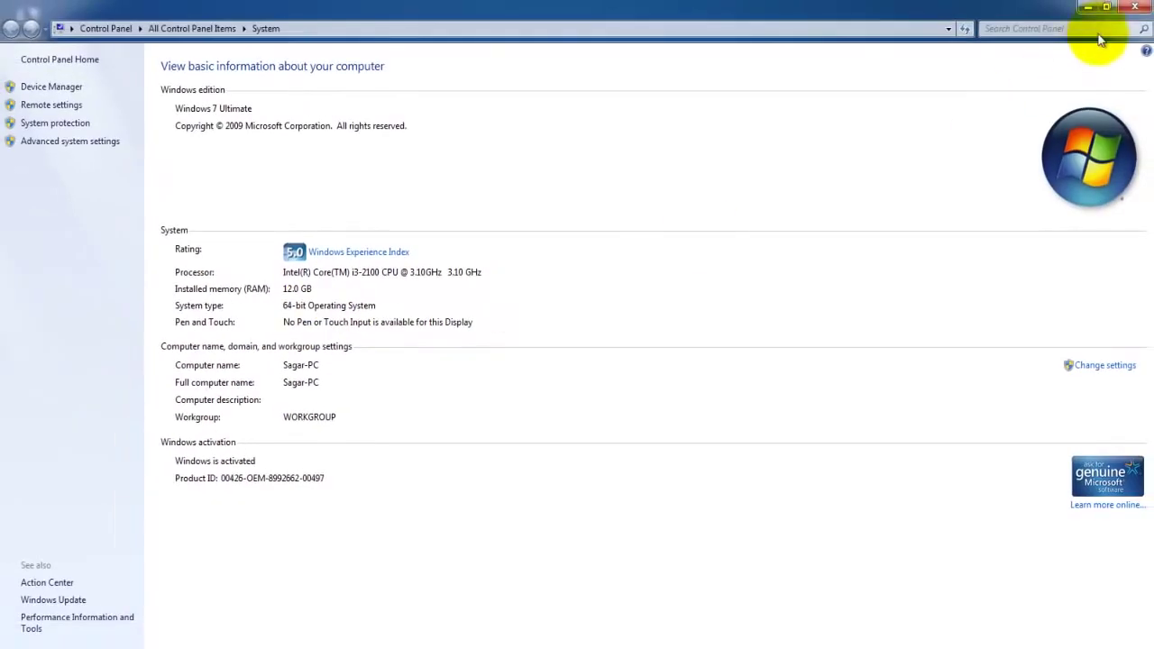
left_click(1088, 7)
left_click(244, 643)
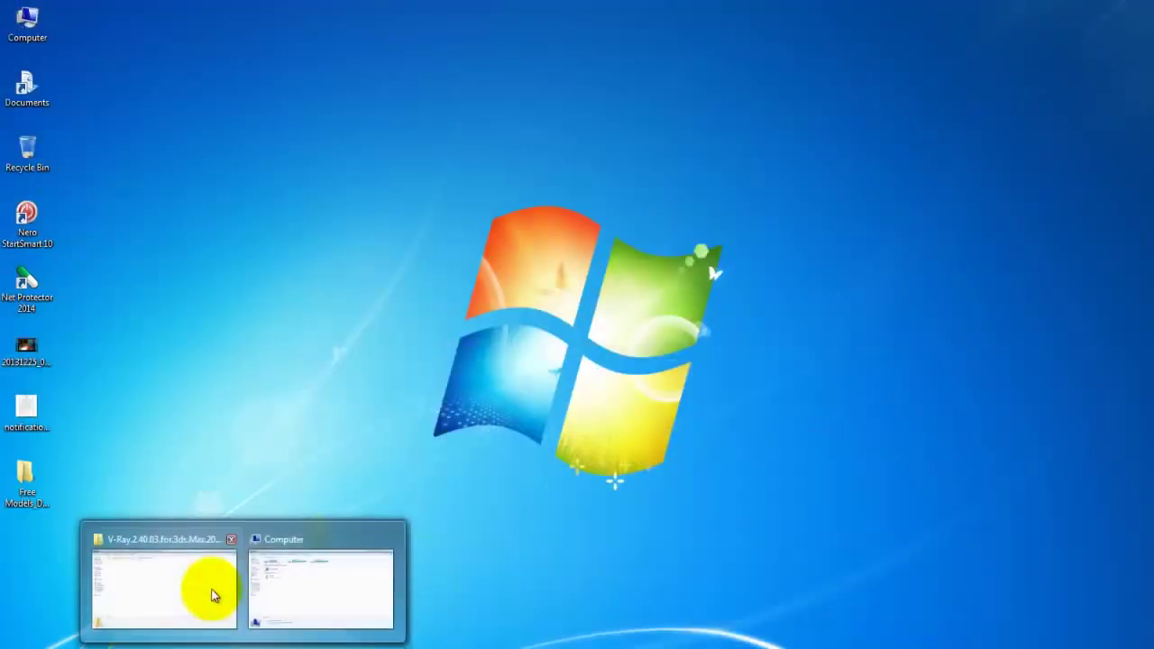
Step: Open the x64 folder and launch the vray_adv_24003_max2009_x64 installer
left_click(206, 592)
double_click(233, 90)
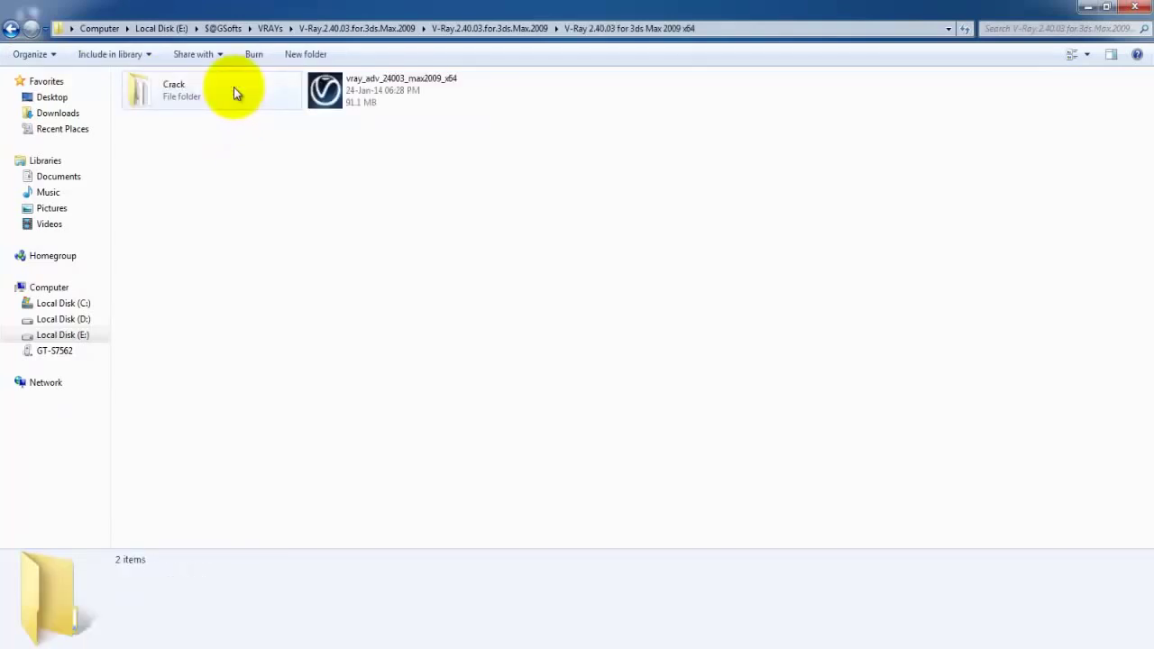
double_click(352, 104)
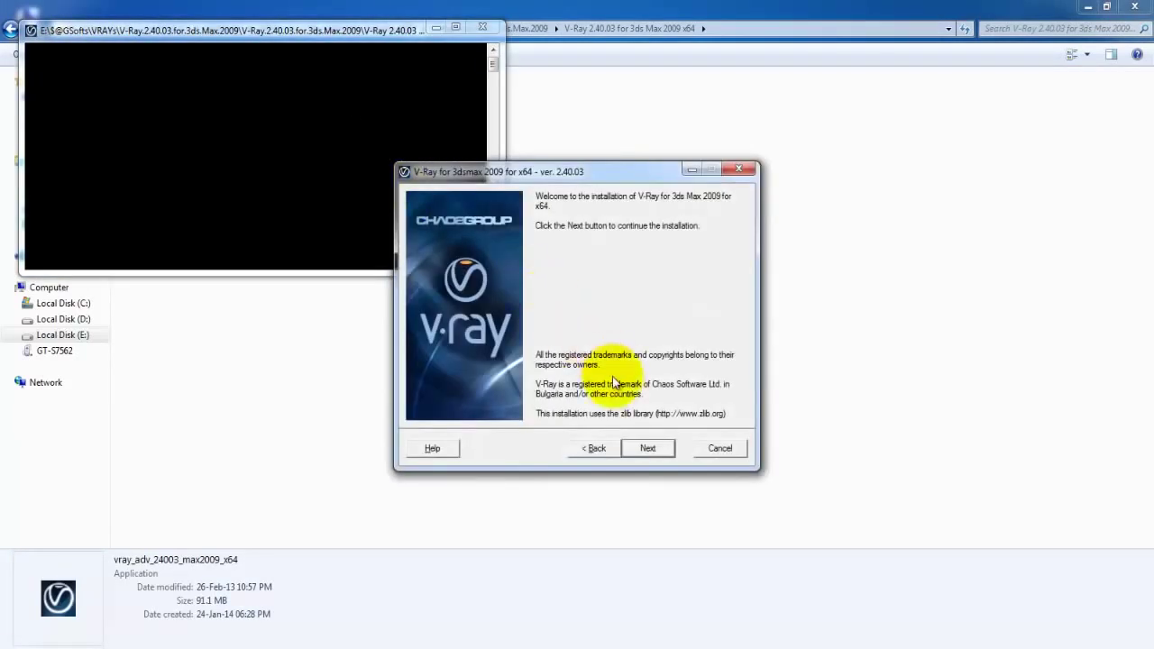
Step: Accept both licence agreements, default installation type, destination folders and local license server
left_click(643, 438)
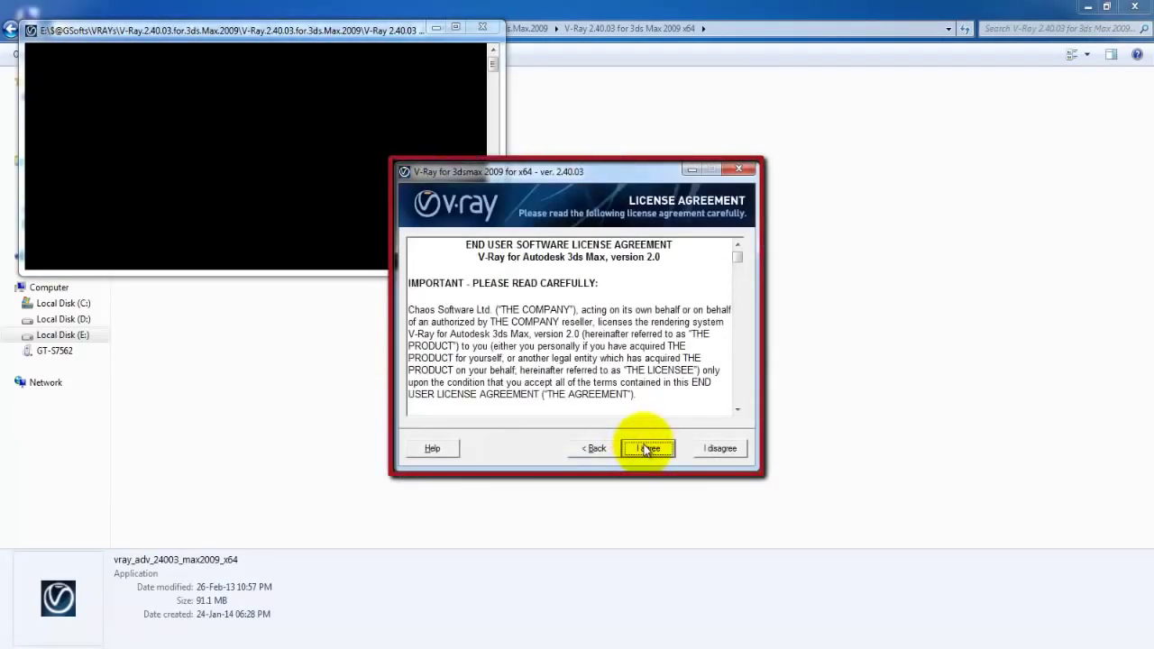
left_click(645, 448)
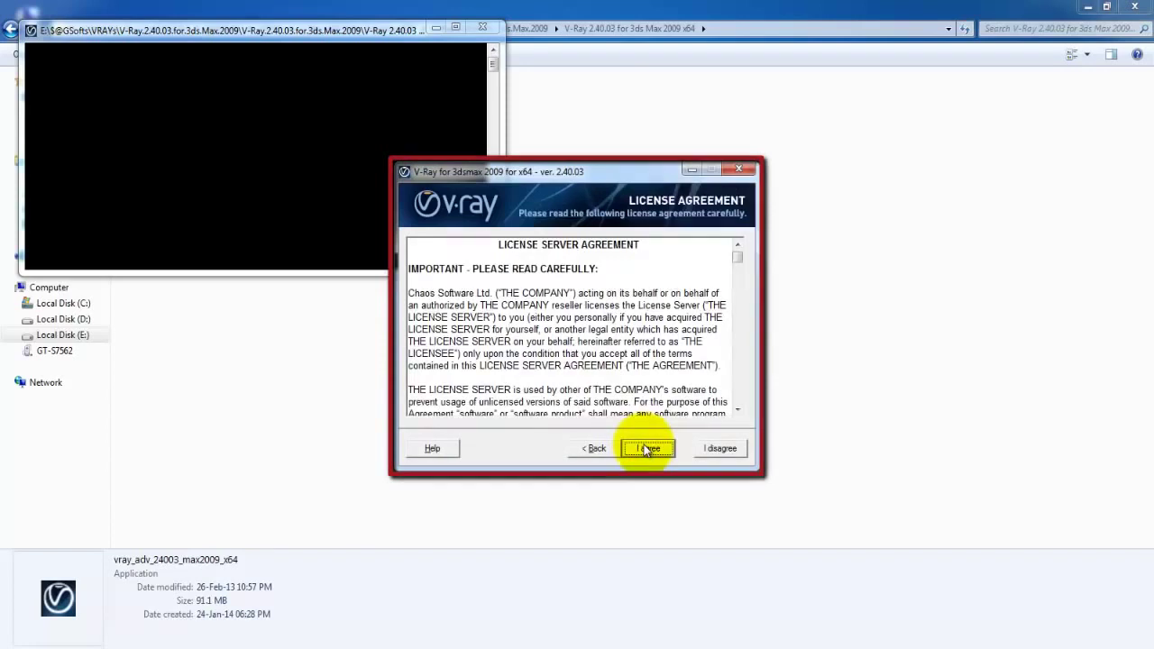
left_click(645, 448)
left_click(645, 448)
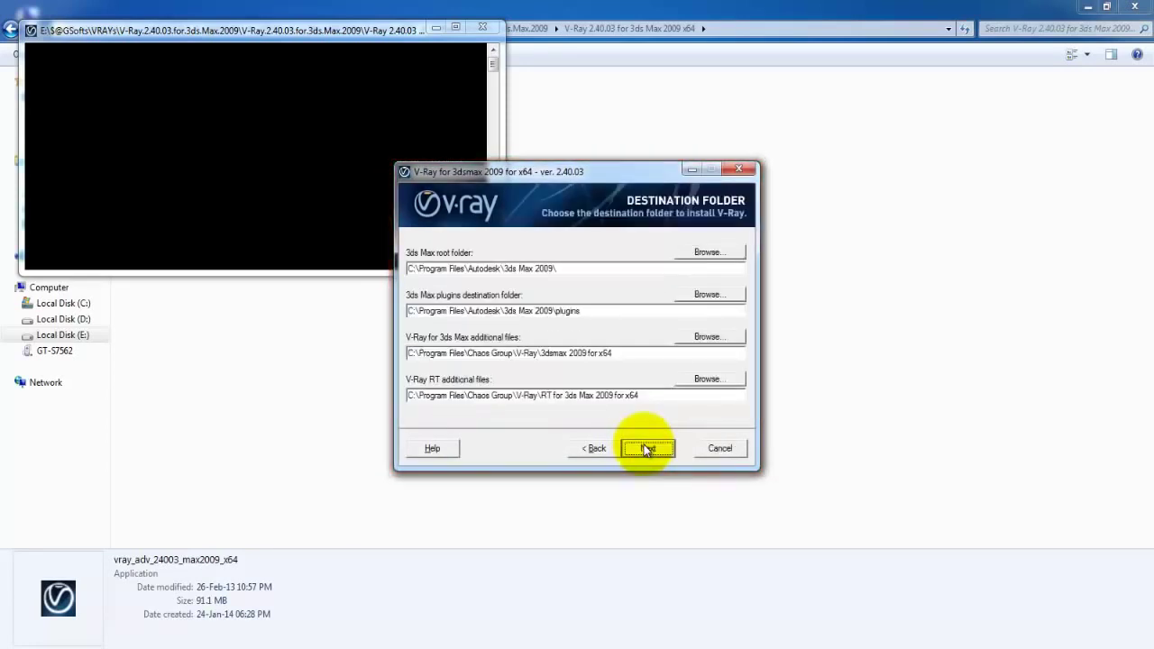
left_click(646, 448)
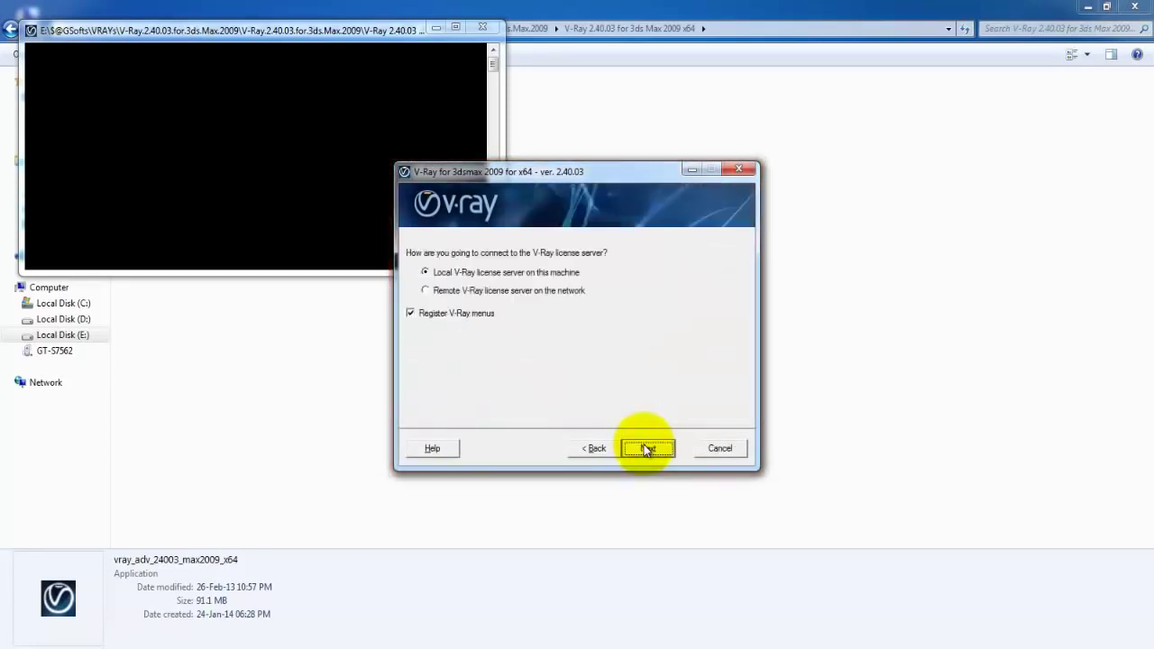
left_click(645, 447)
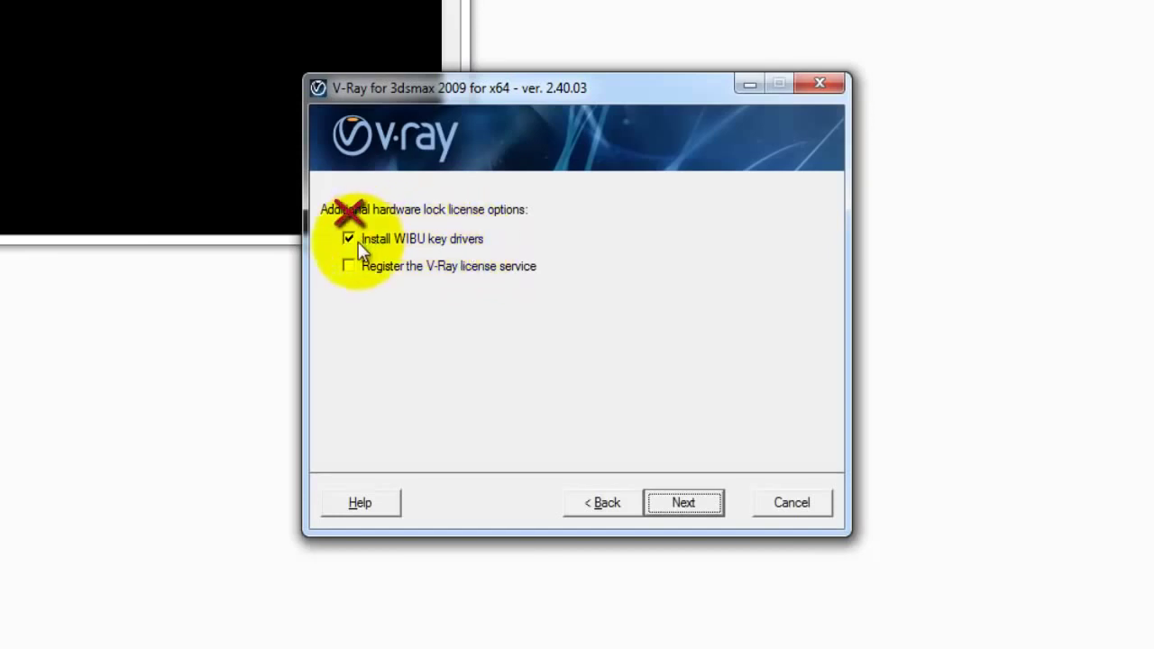
Step: Skip the WIBU key drivers, install V-Ray, and decline opening the changelog afterwards
left_click(355, 241)
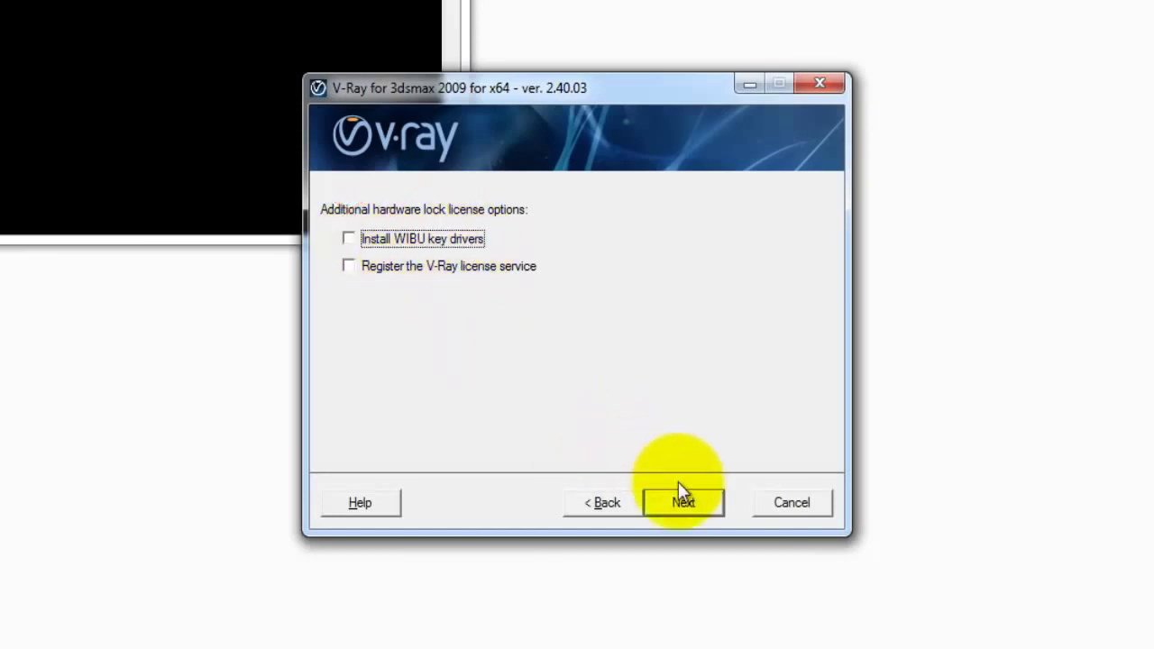
left_click(690, 501)
left_click(687, 501)
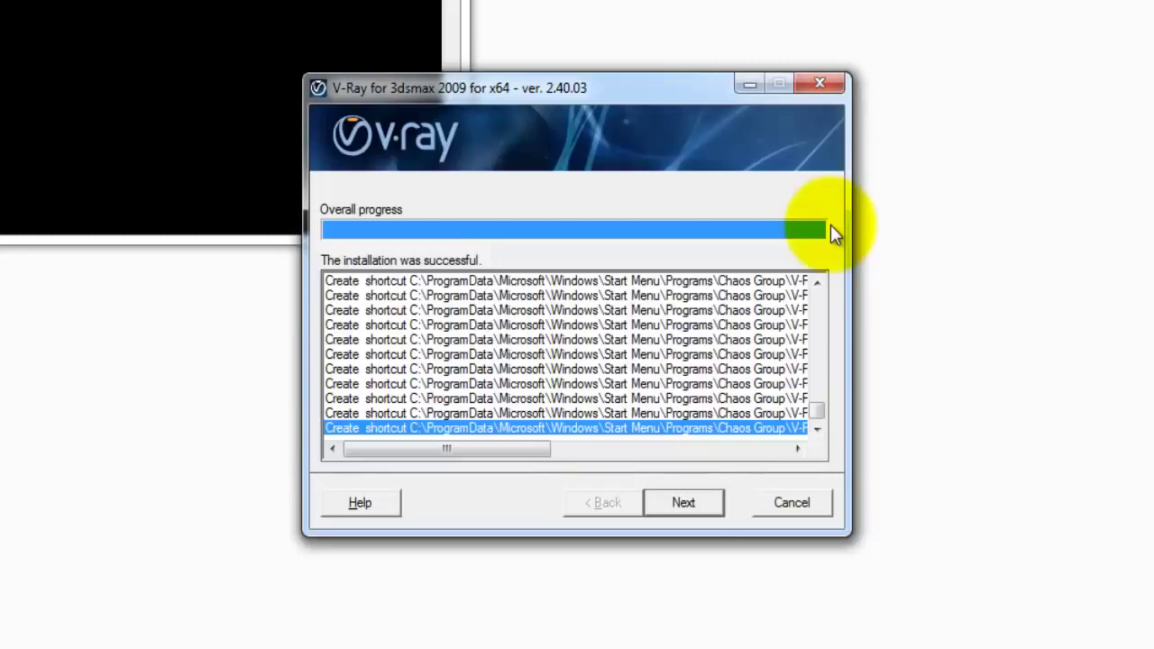
left_click(688, 502)
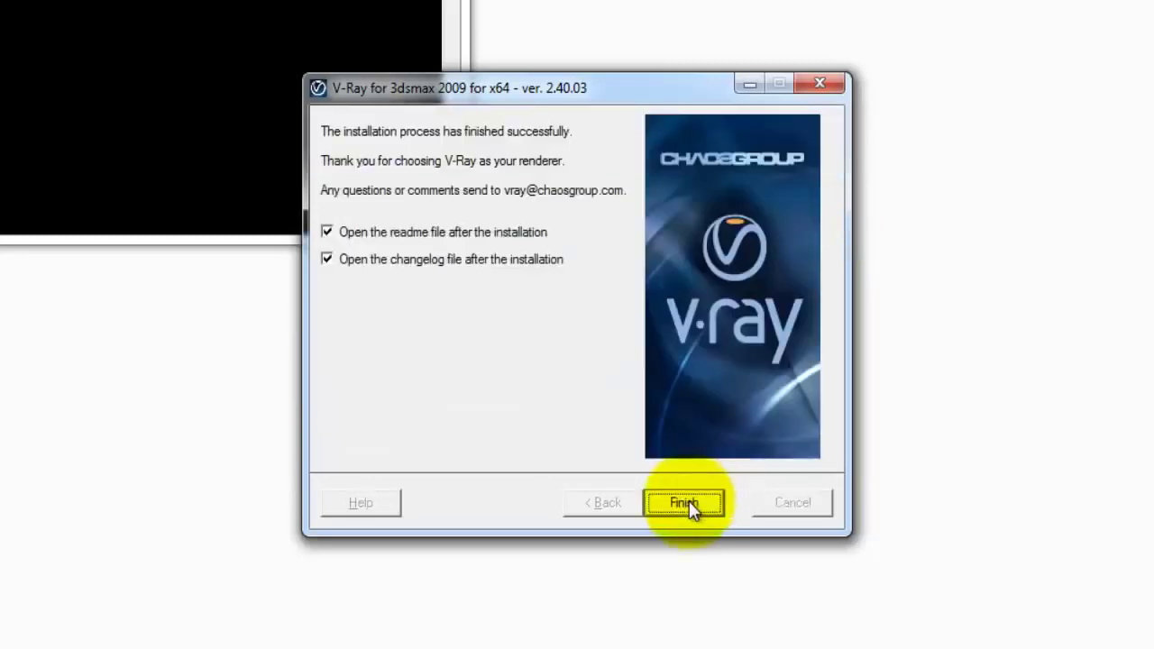
left_click(332, 261)
Step: Finish the installer without the readme and open the Crack folder holding cgauth.dll and vray2009.dll
left_click(339, 231)
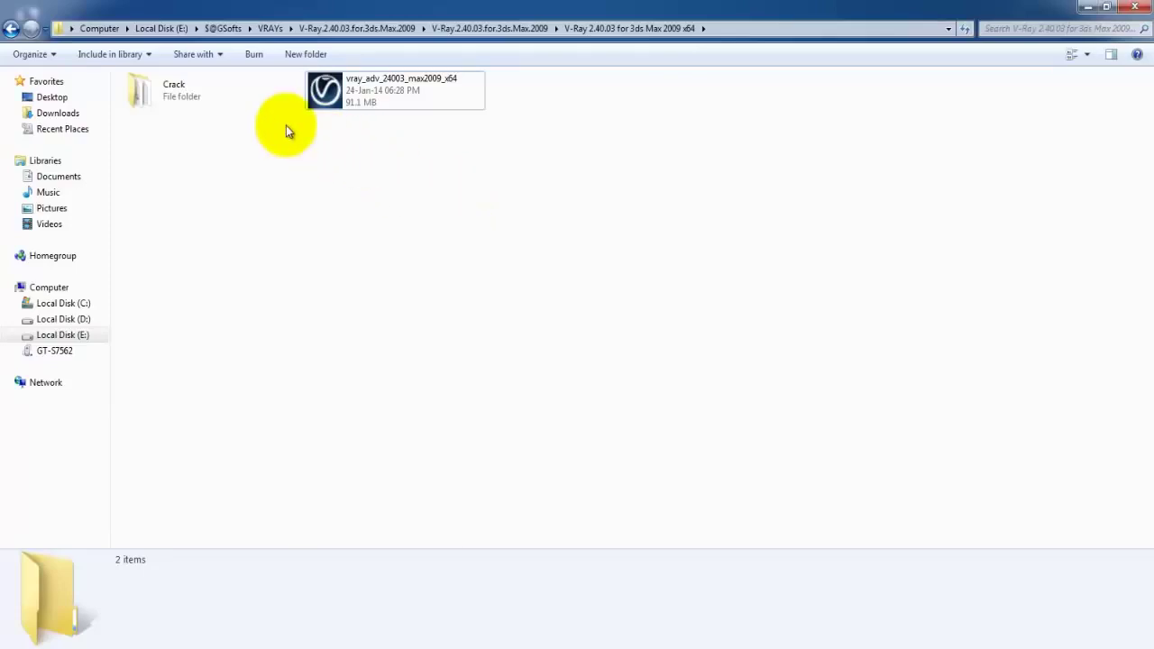
double_click(165, 84)
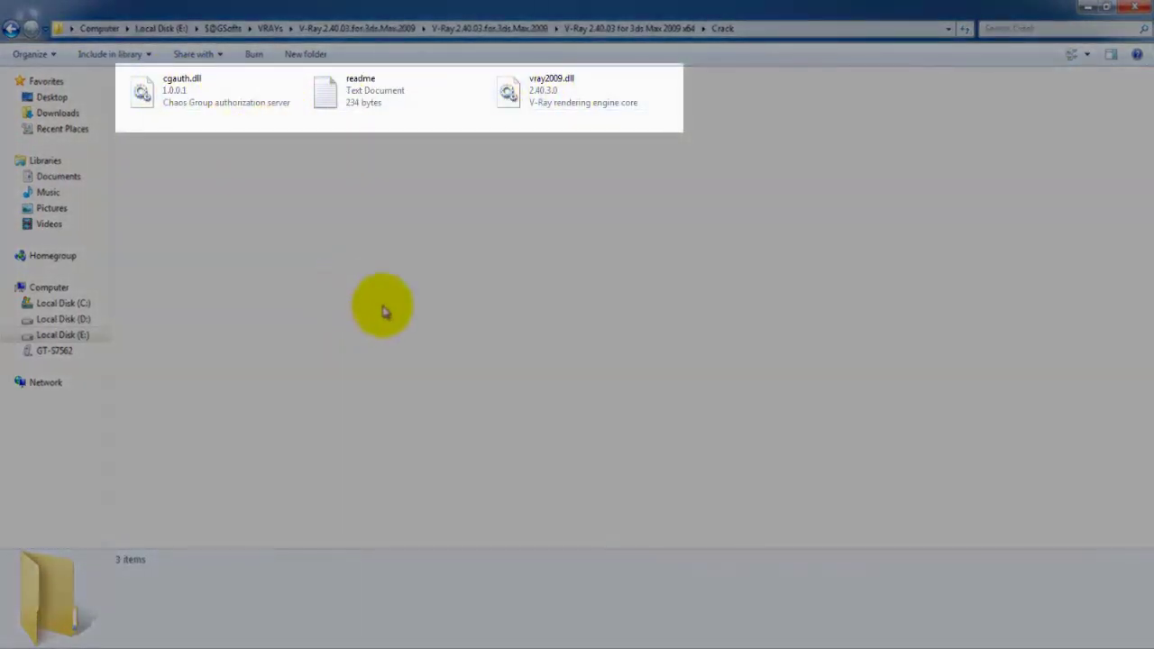
left_click(168, 84)
left_click(544, 96, "ctrl")
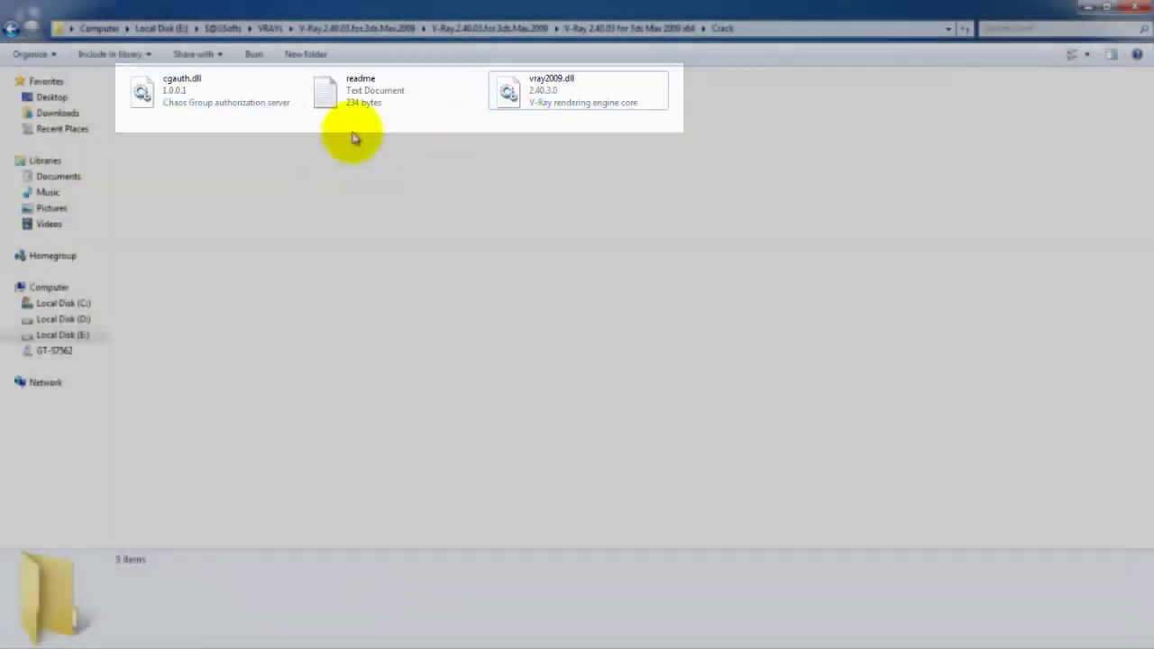
left_click(359, 227)
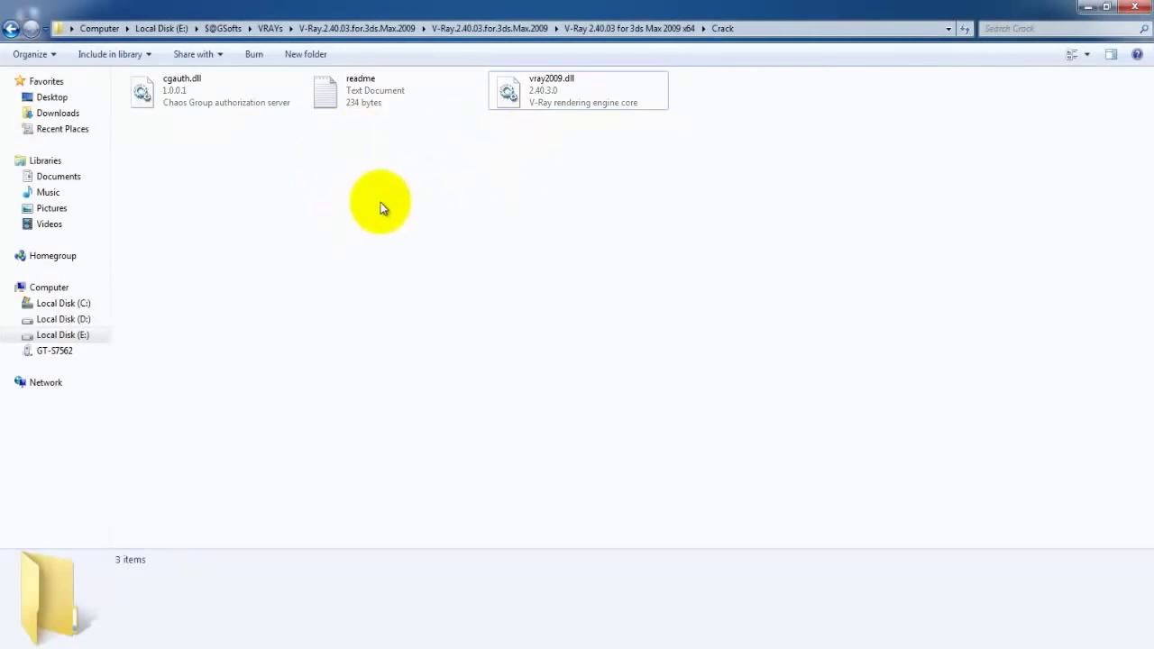
Step: Read the Crack readme's DLL placement instructions in Notepad
double_click(337, 96)
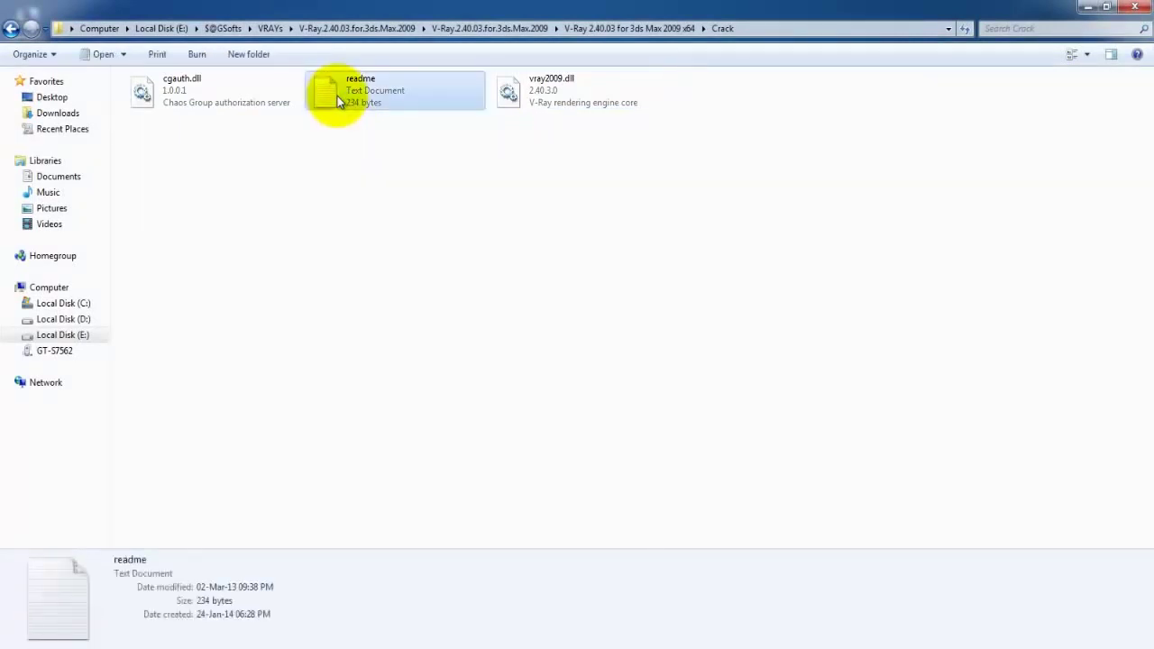
left_click_drag(340, 161, 370, 160)
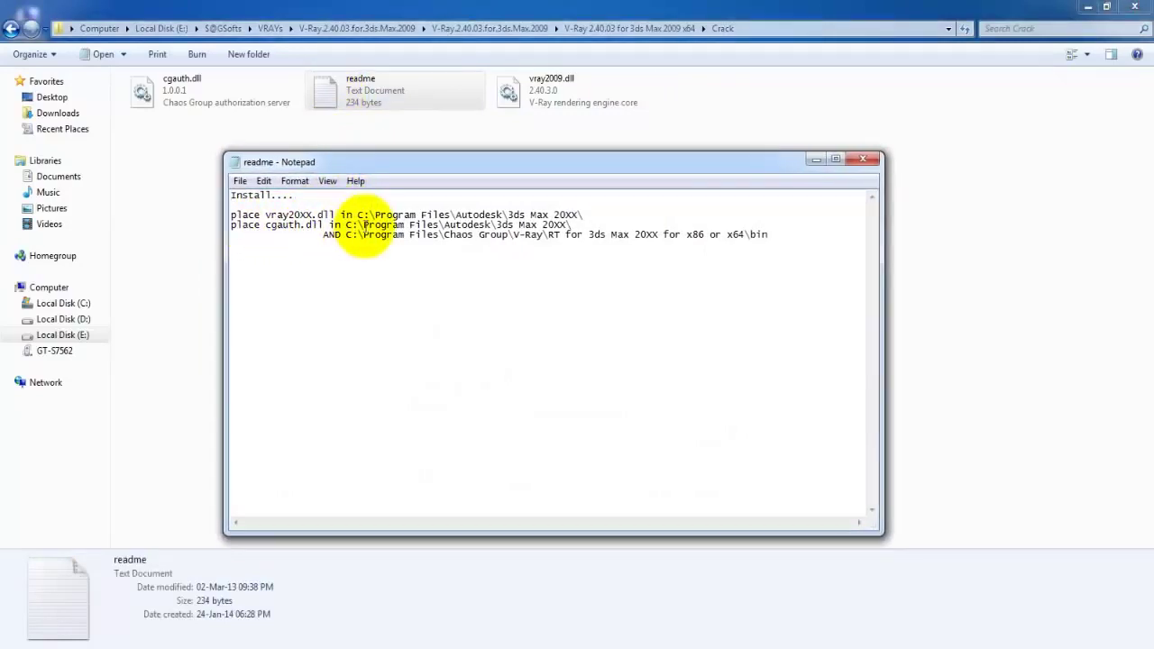
left_click(548, 39)
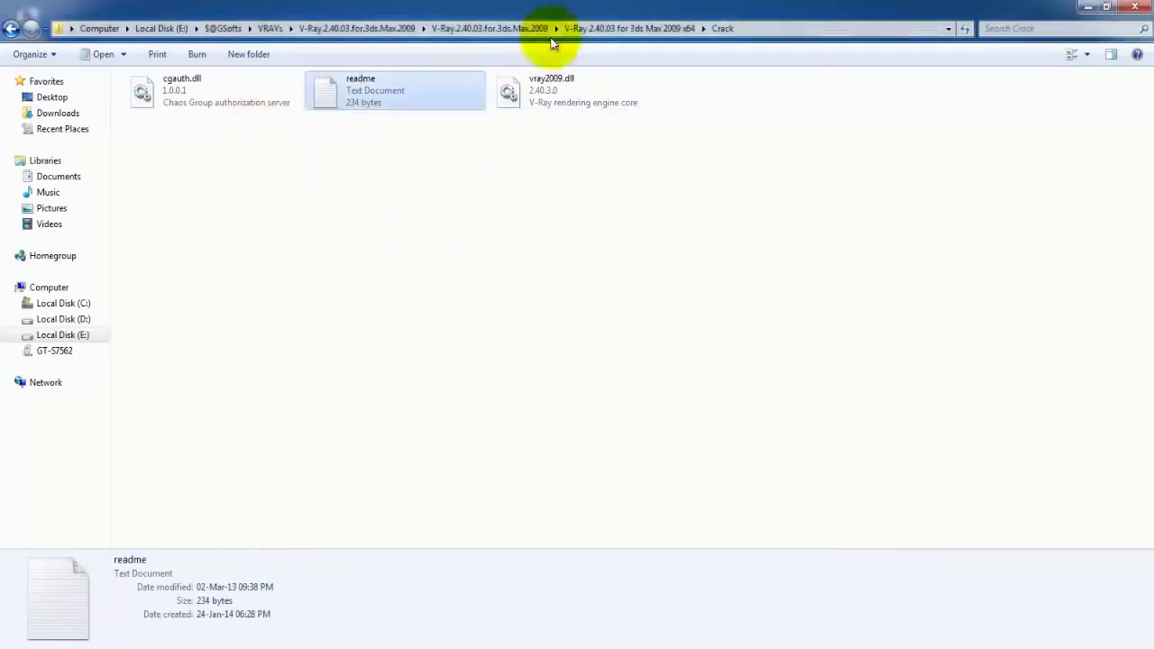
Step: Select vray2009.dll and browse to C:\Program Files\Autodesk\3ds Max 2009
left_click(545, 94)
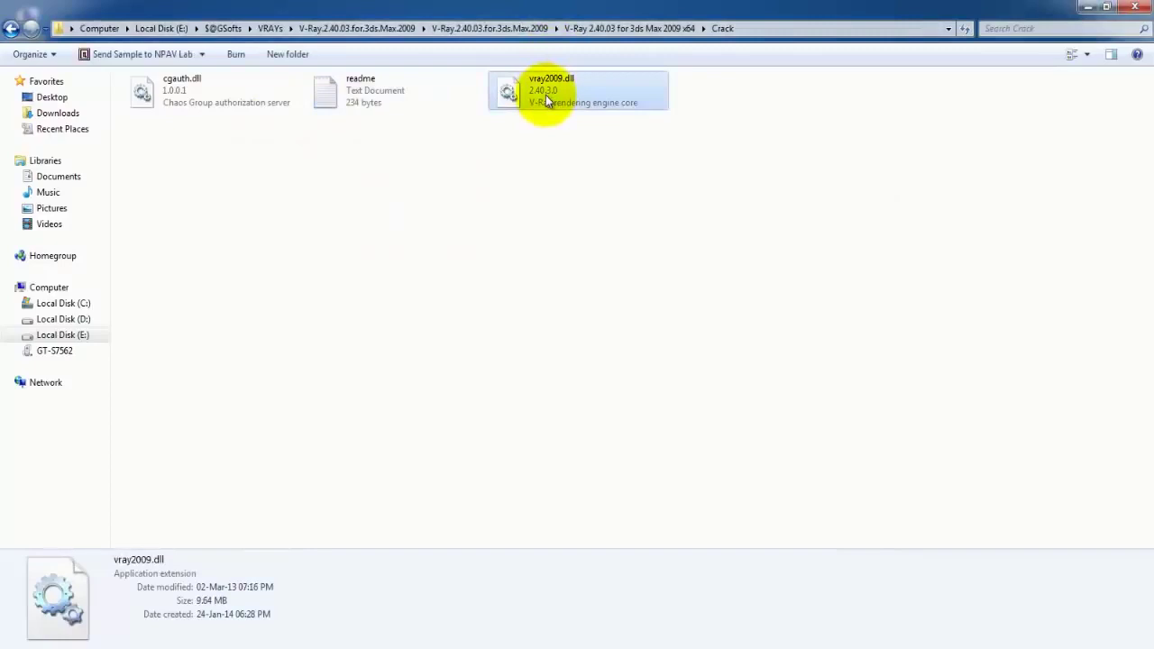
left_click(243, 644)
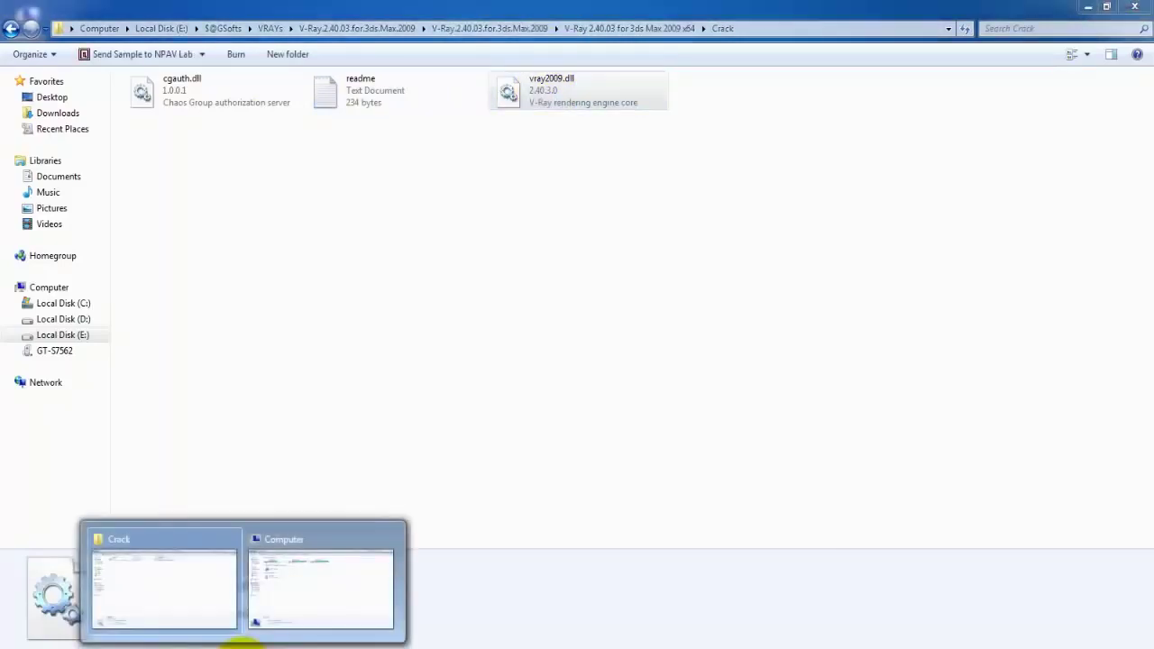
left_click(333, 603)
double_click(243, 106)
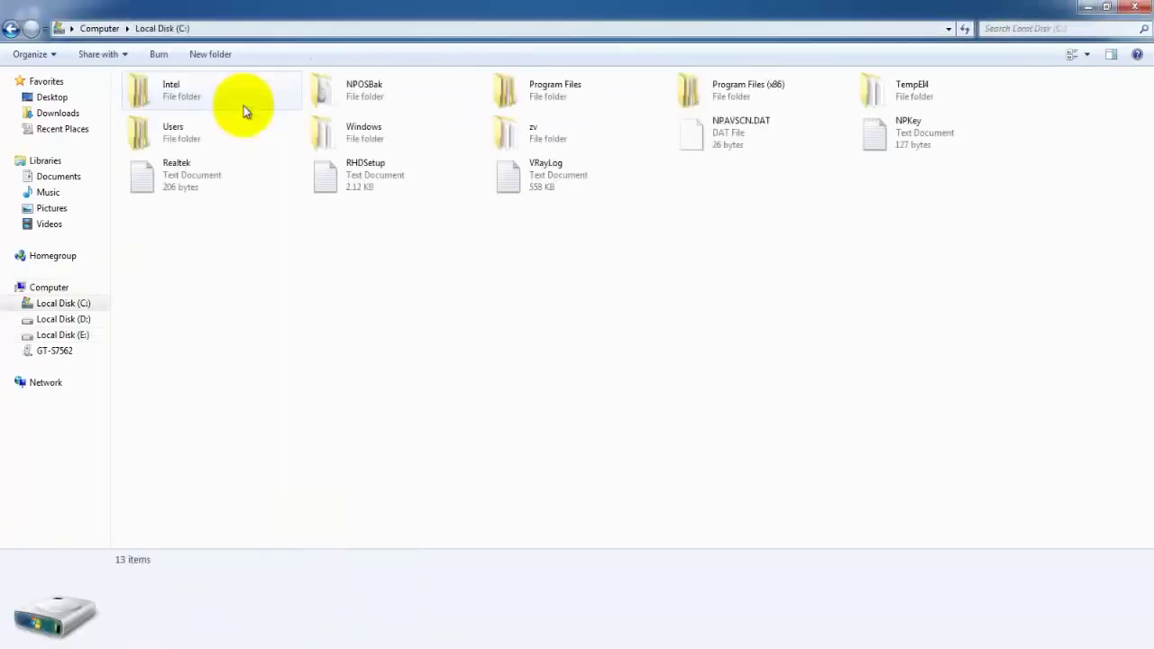
double_click(482, 102)
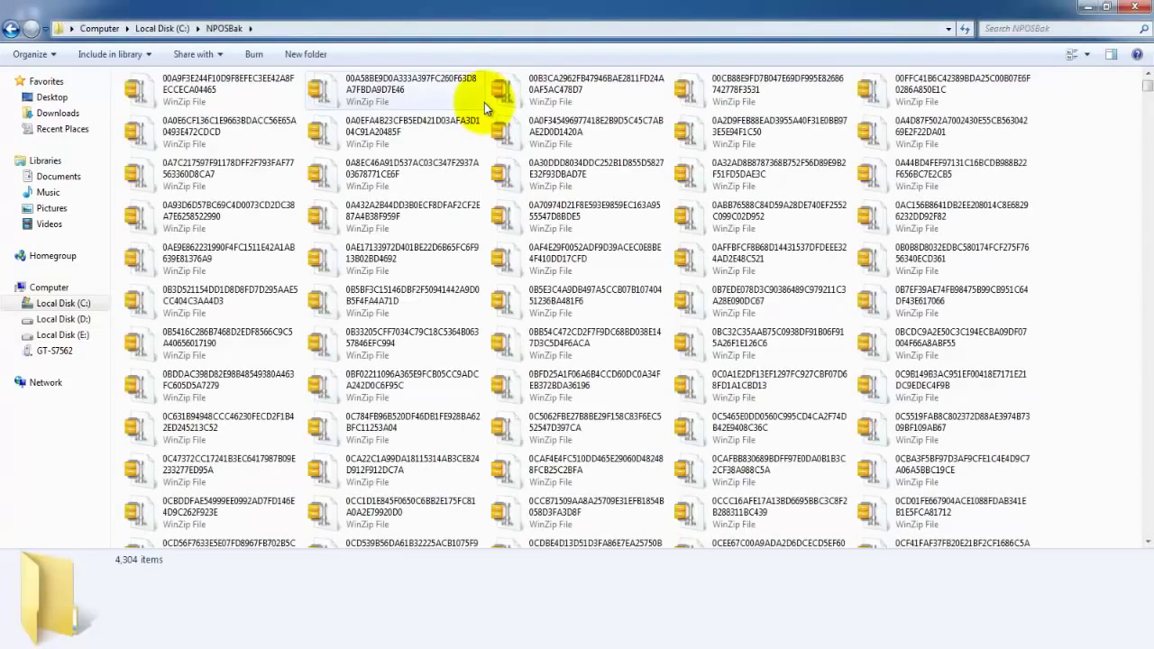
key("BackSpace")
double_click(530, 93)
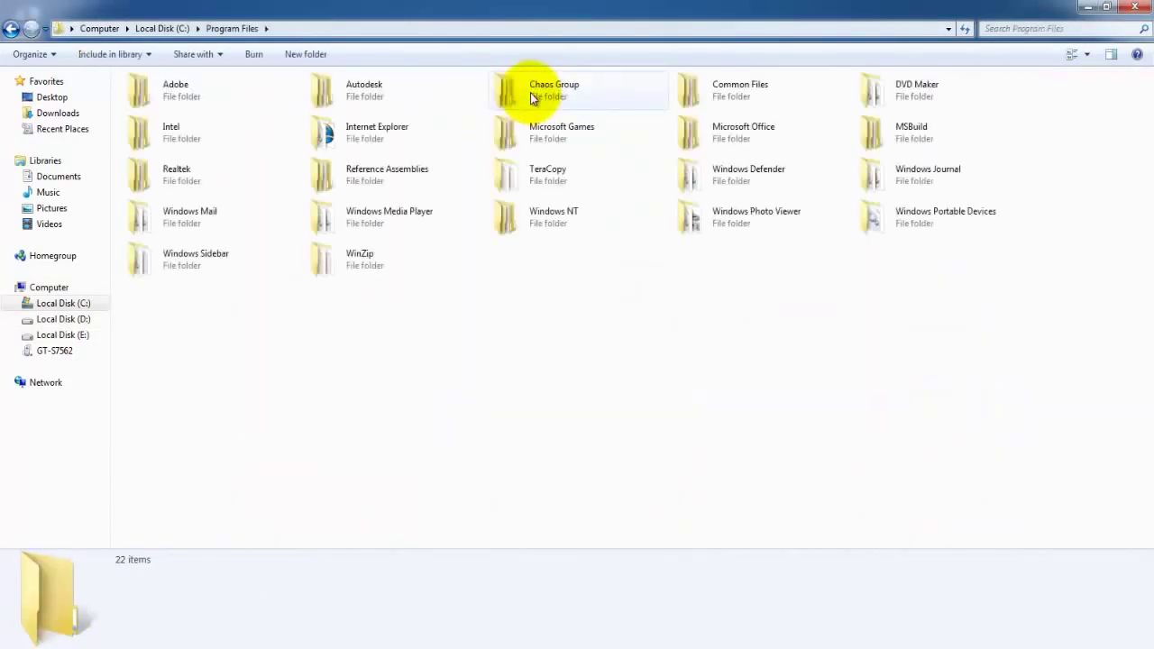
double_click(382, 89)
double_click(203, 91)
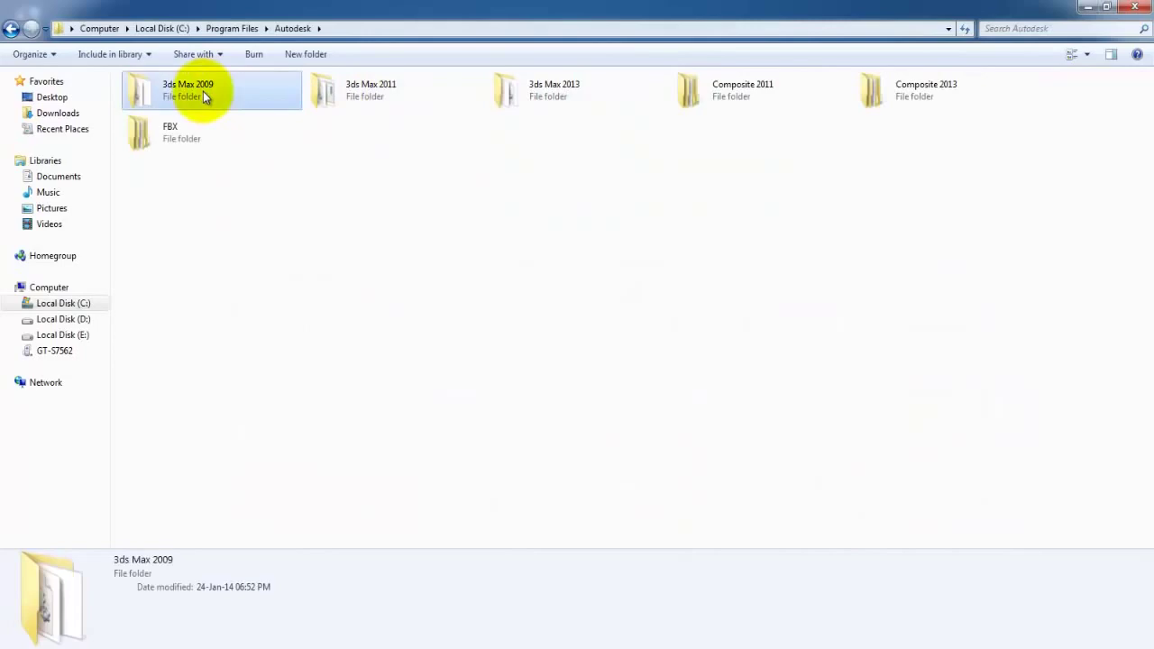
Step: Paste vray2009.dll into the 3ds Max 2009 folder, overwriting the existing file
right_click(1037, 193)
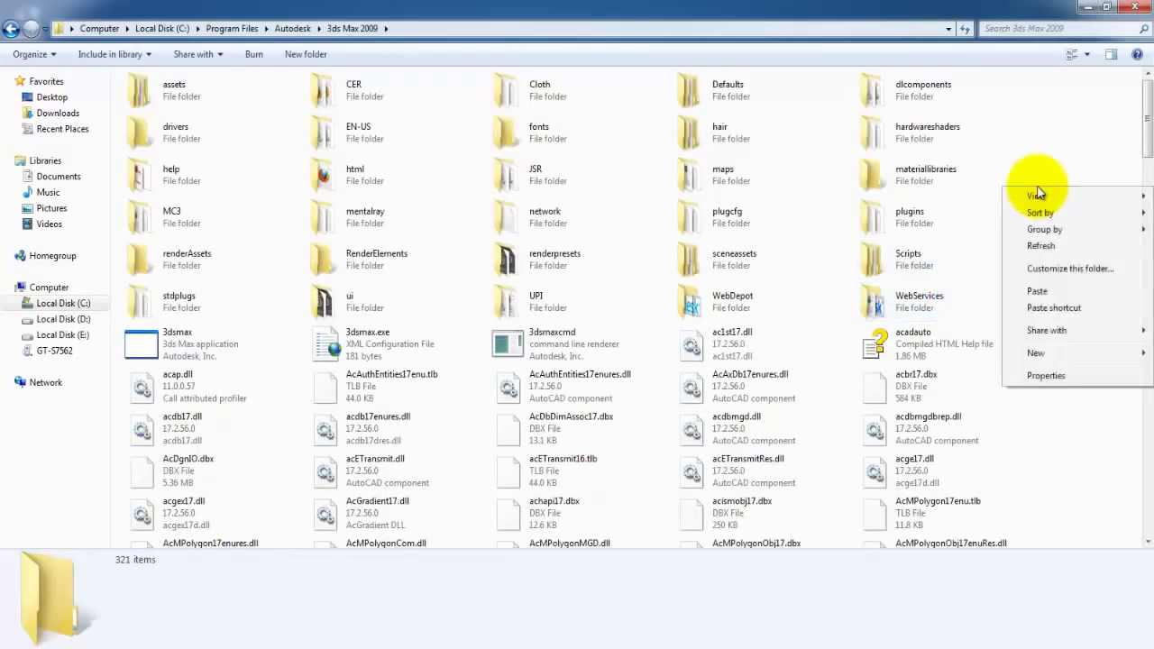
left_click(1034, 294)
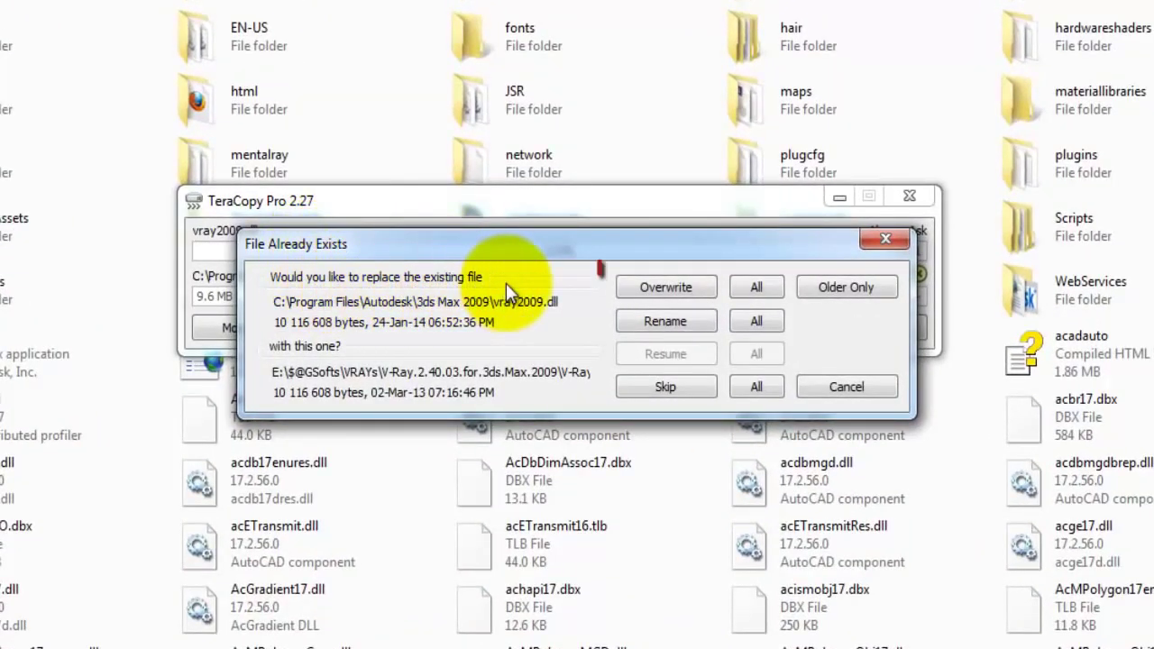
left_click(685, 288)
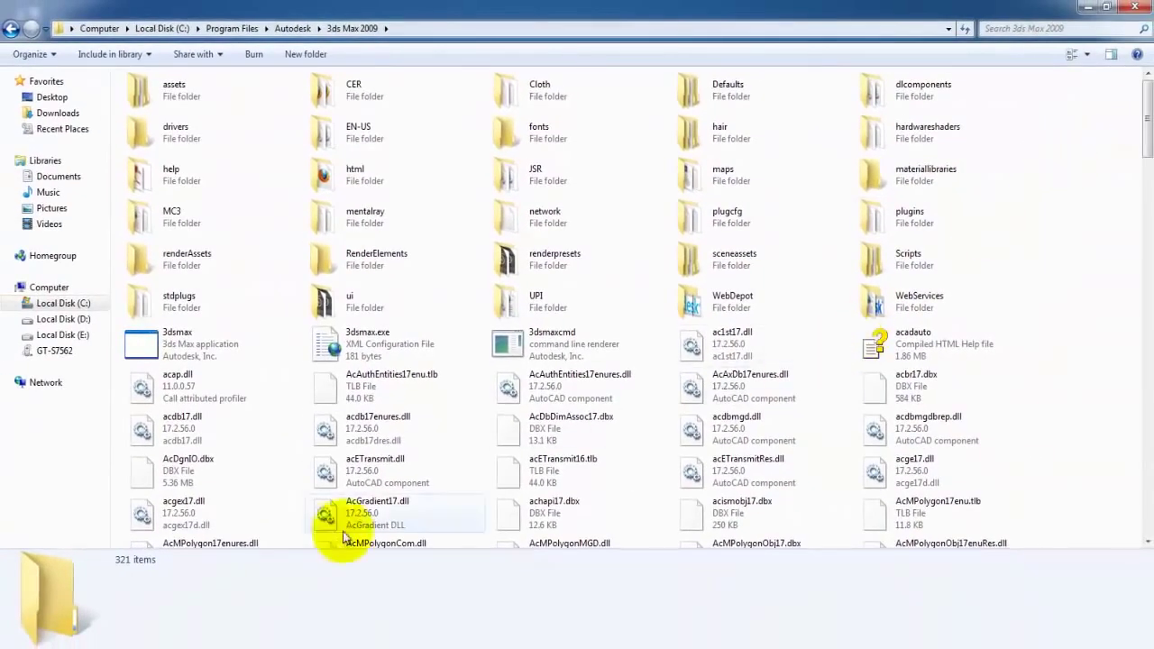
Step: Copy cgauth.dll from the Crack folder into the 3ds Max 2009 folder, overwriting the old copy
mouse_move(231, 641)
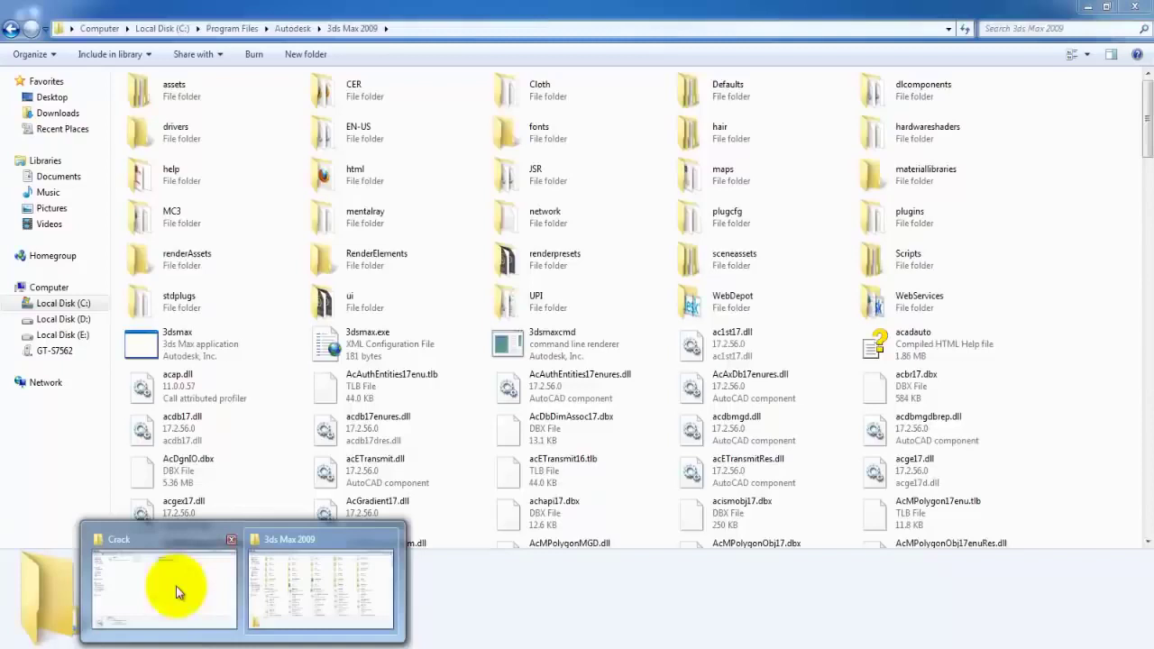
left_click(162, 564)
left_click(262, 288)
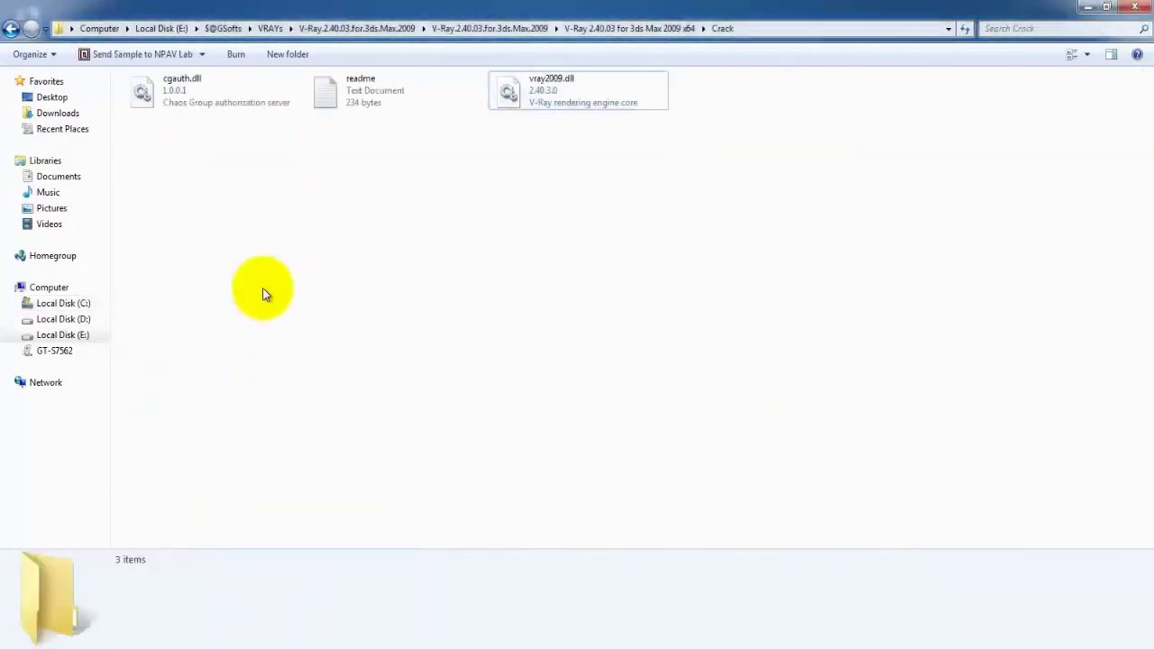
left_click(184, 94)
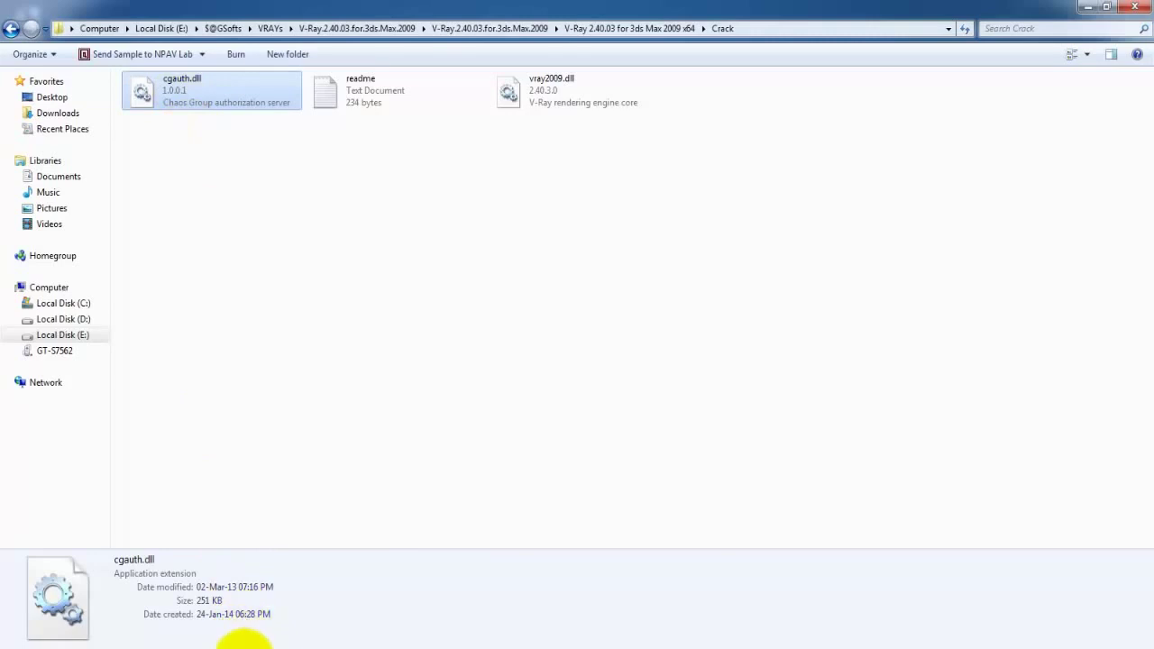
left_click(330, 584)
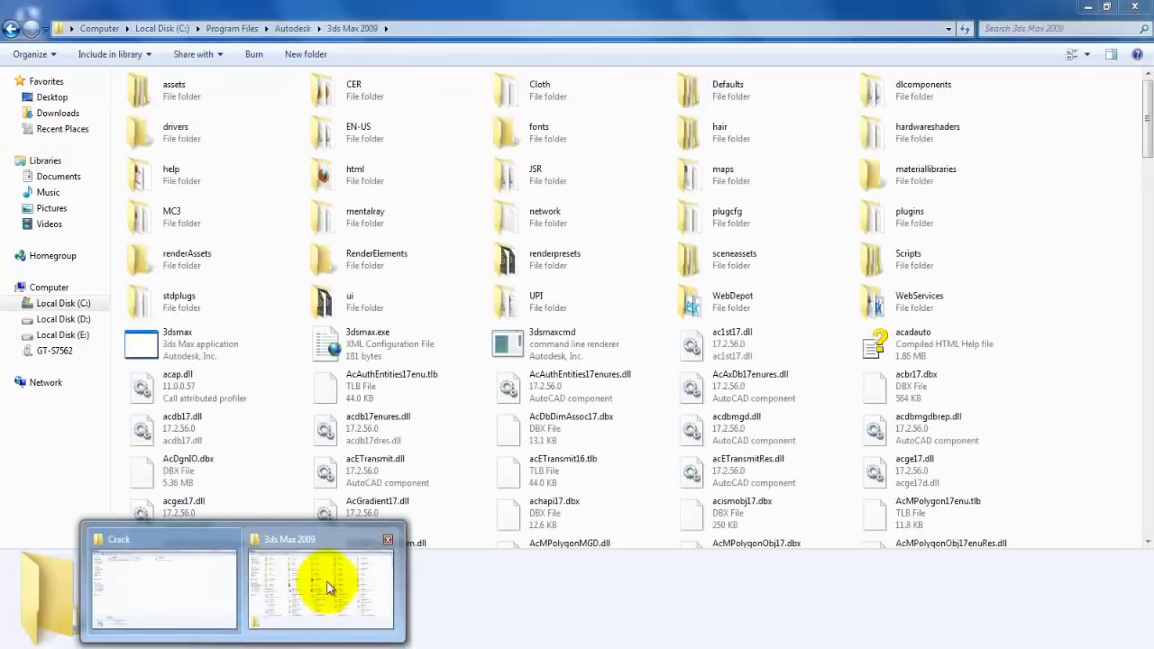
right_click(1049, 214)
left_click(1032, 312)
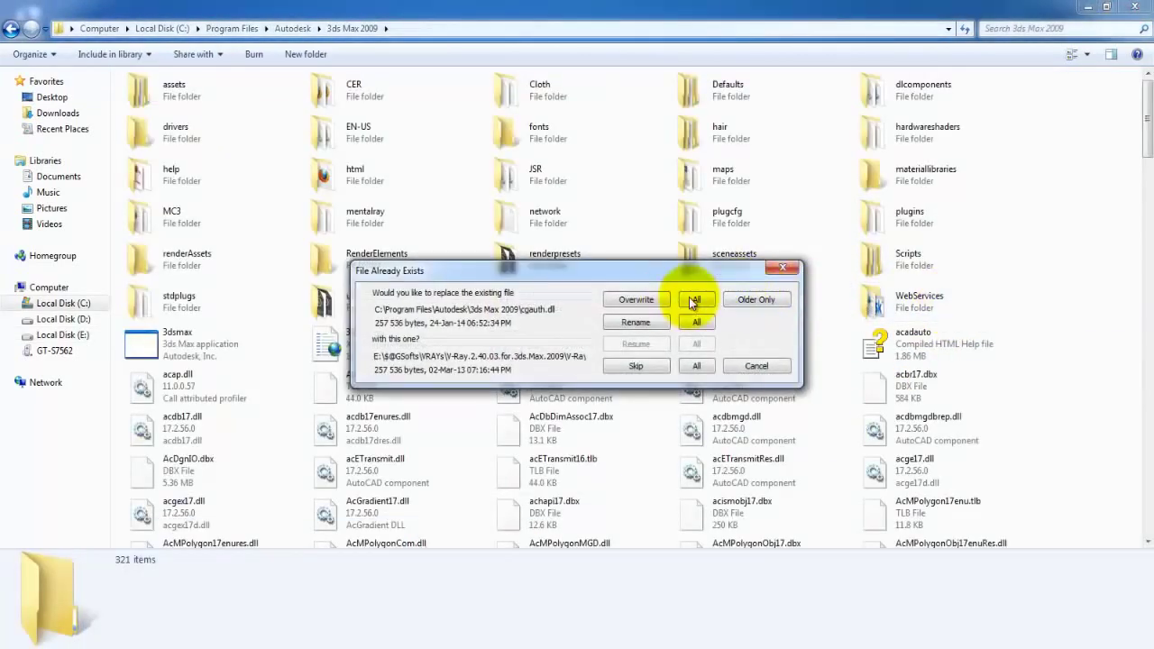
left_click(636, 301)
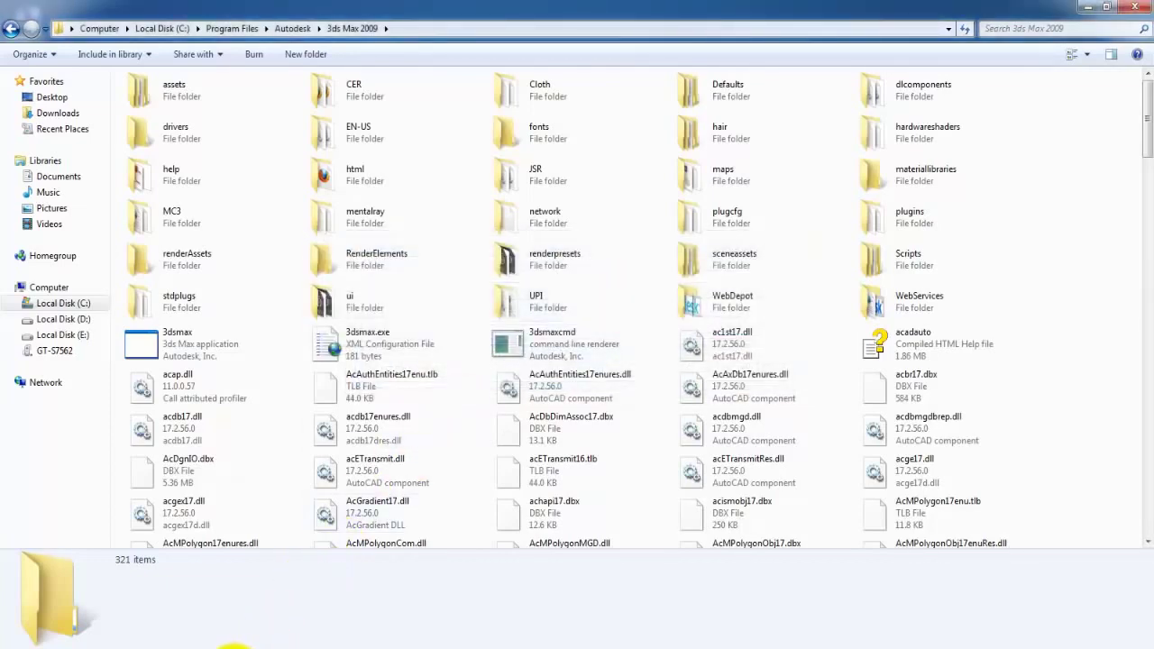
mouse_move(192, 618)
left_click(169, 558)
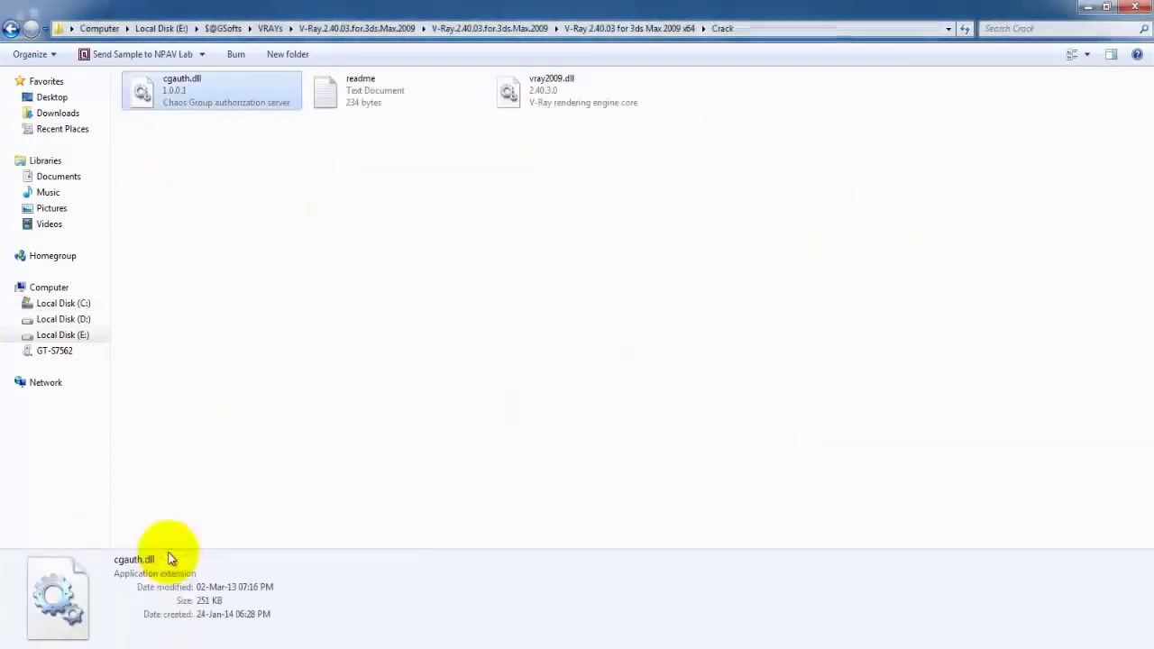
Step: Recheck the readme notes and select cgauth.dll in the Crack folder
left_click(558, 235)
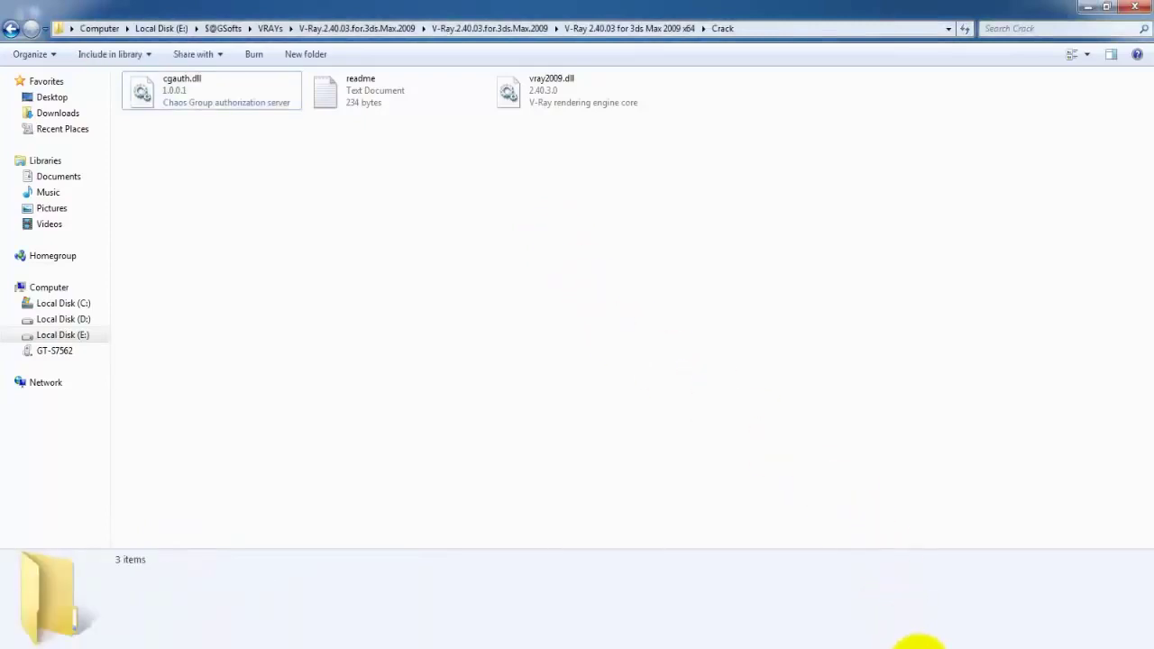
left_click(913, 638)
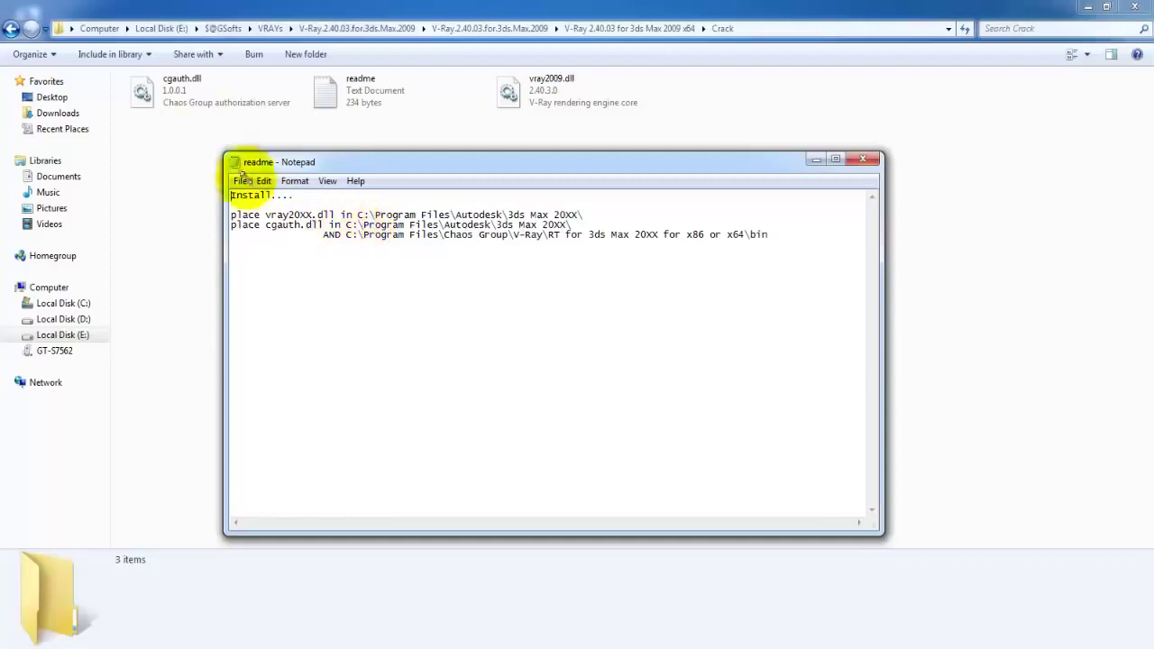
left_click(196, 96)
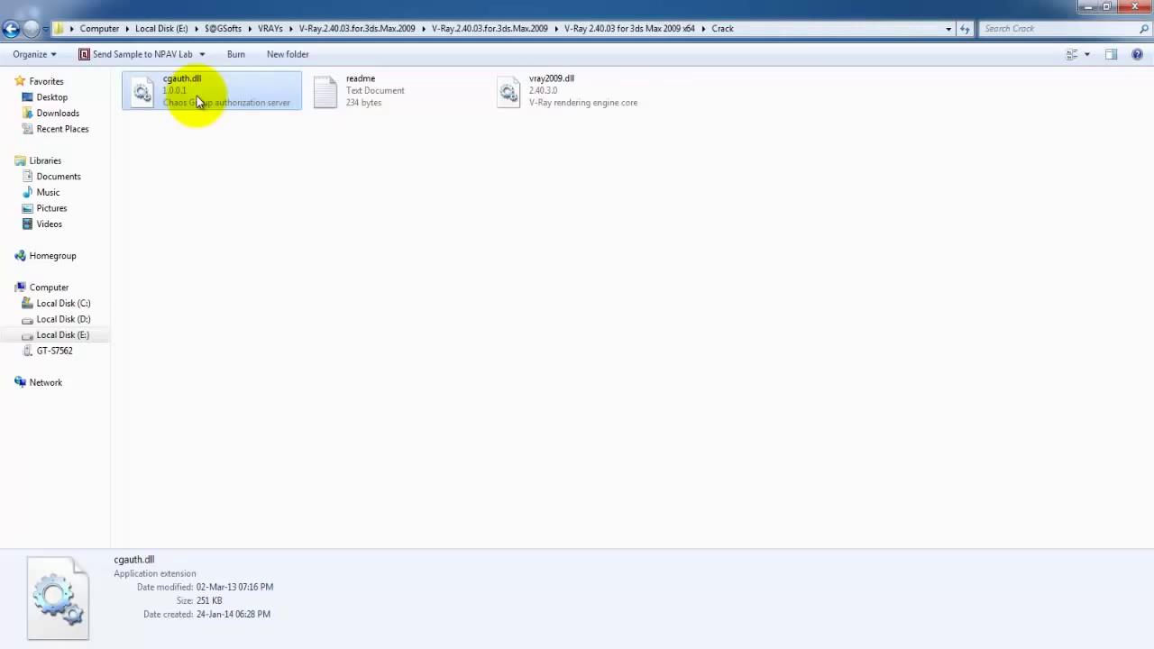
Step: Navigate to C:\Program Files\Chaos Group\V-Ray\RT for 3ds Max 2009 for x64\bin
mouse_move(243, 645)
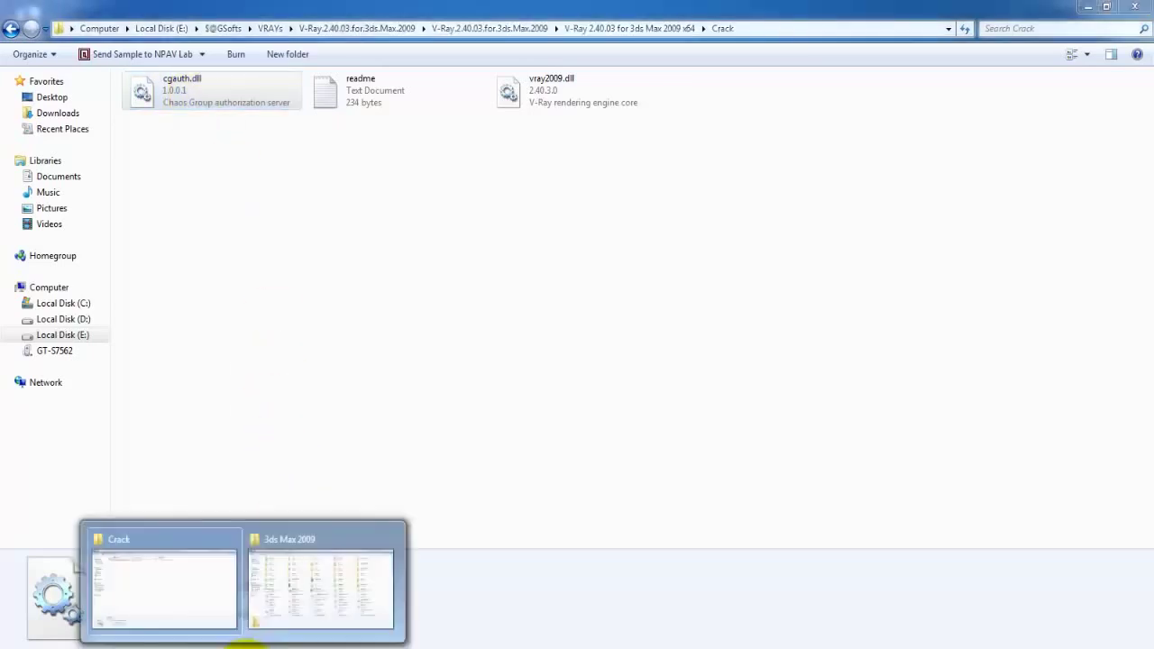
left_click(329, 581)
left_click(166, 28)
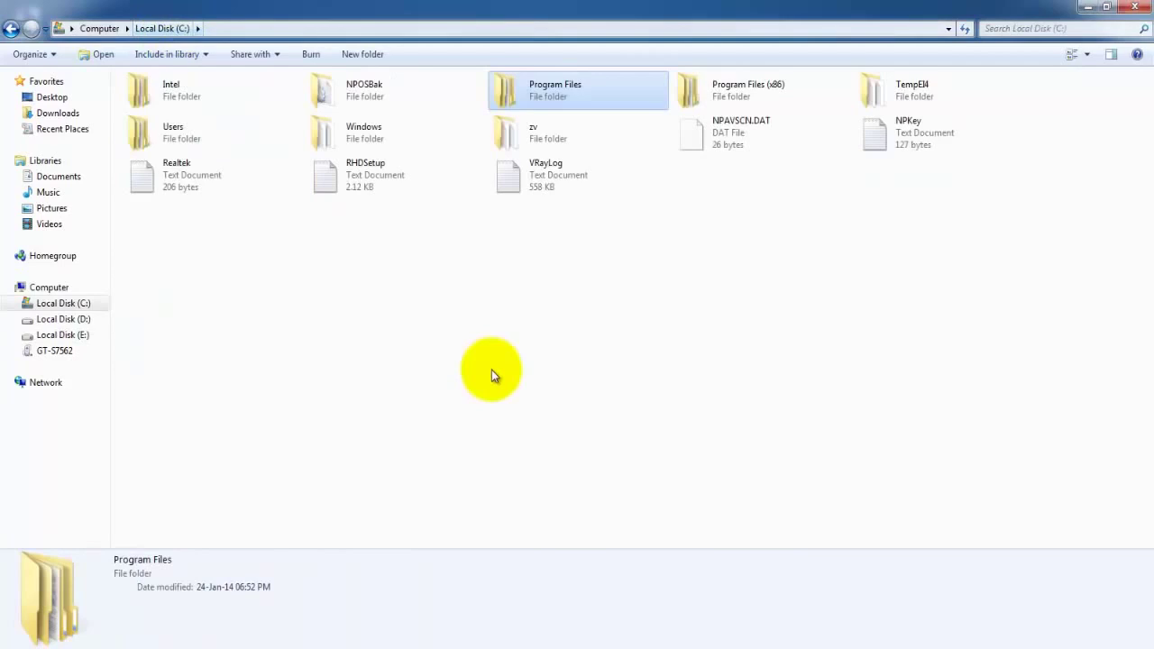
left_click(496, 365)
double_click(544, 90)
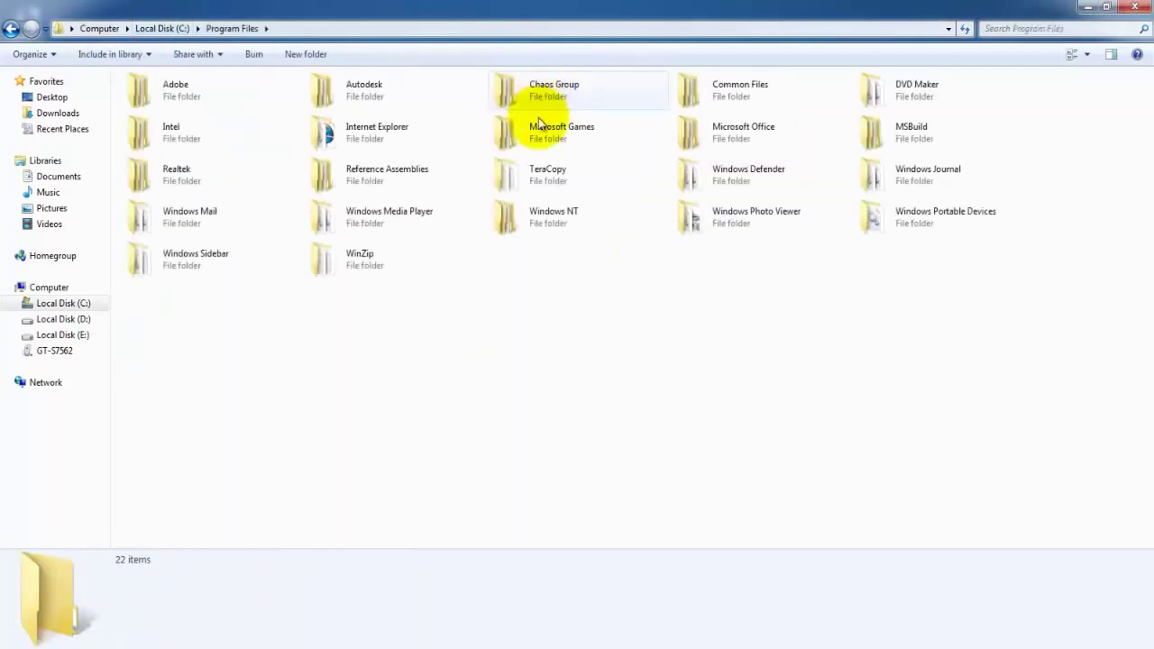
double_click(538, 88)
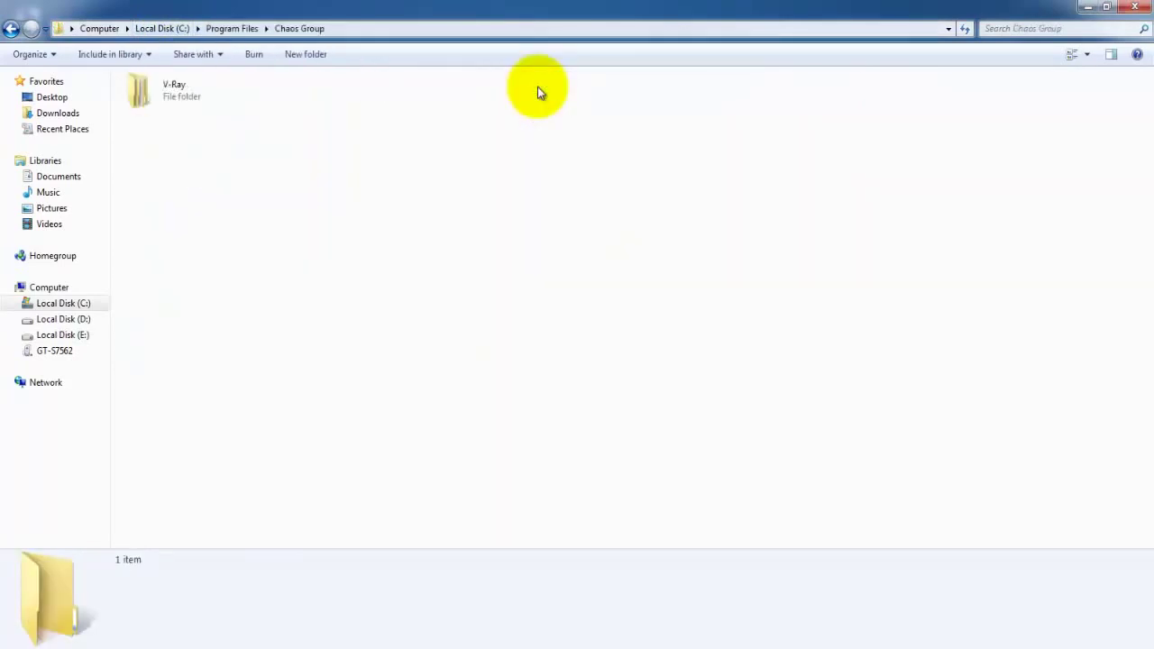
double_click(178, 93)
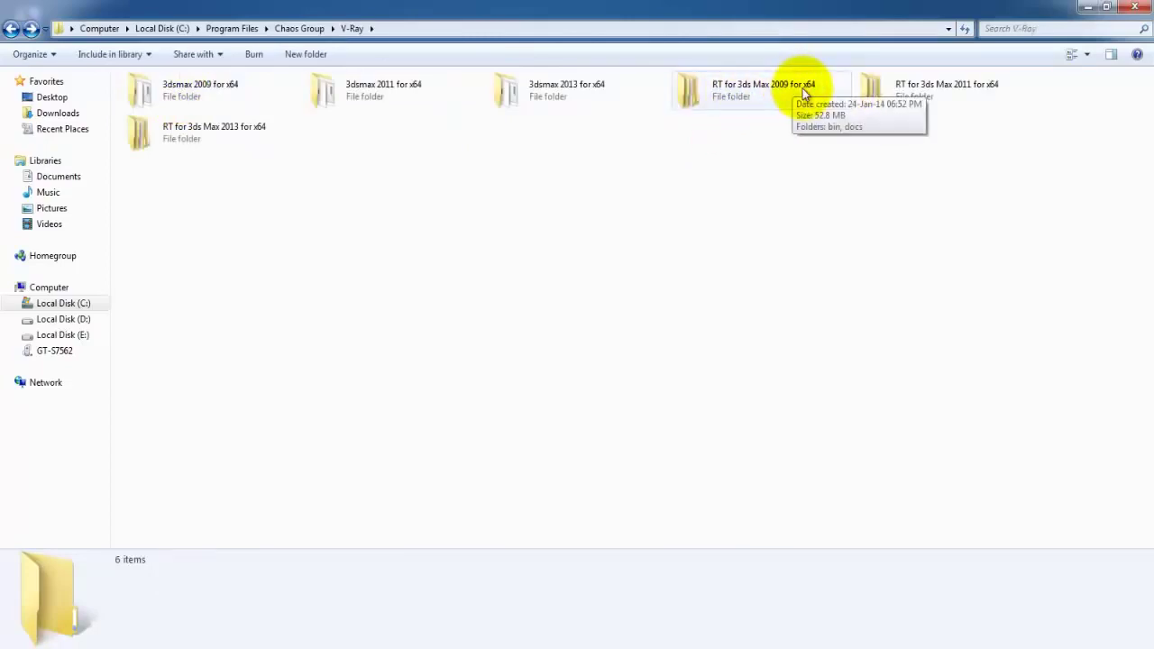
double_click(698, 87)
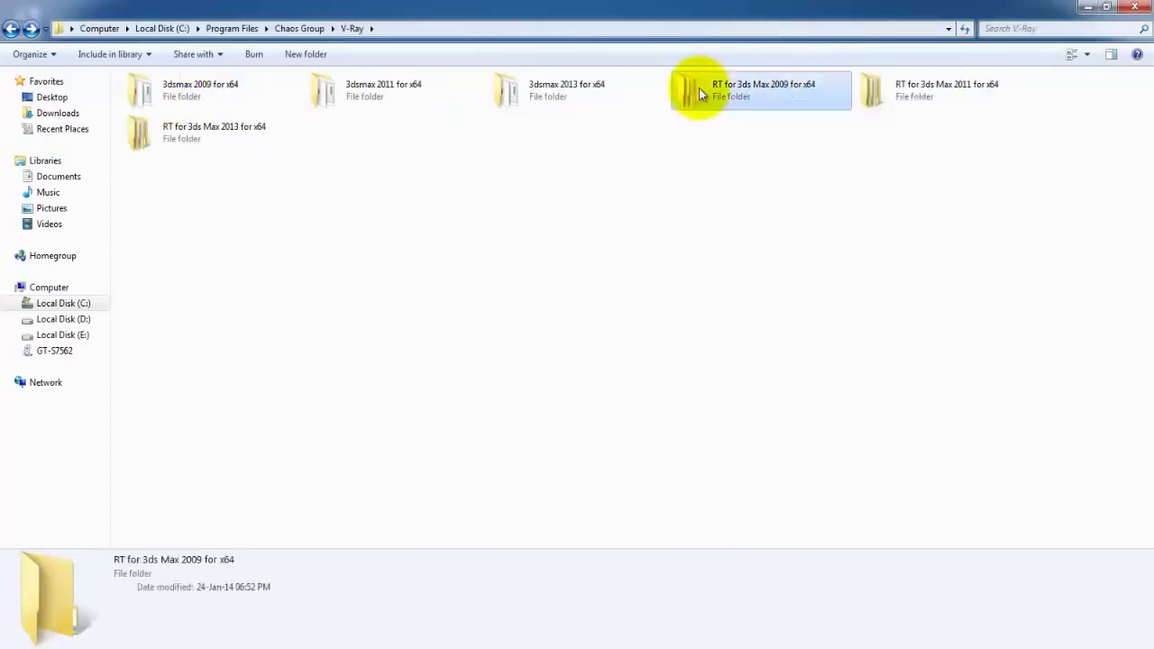
double_click(181, 95)
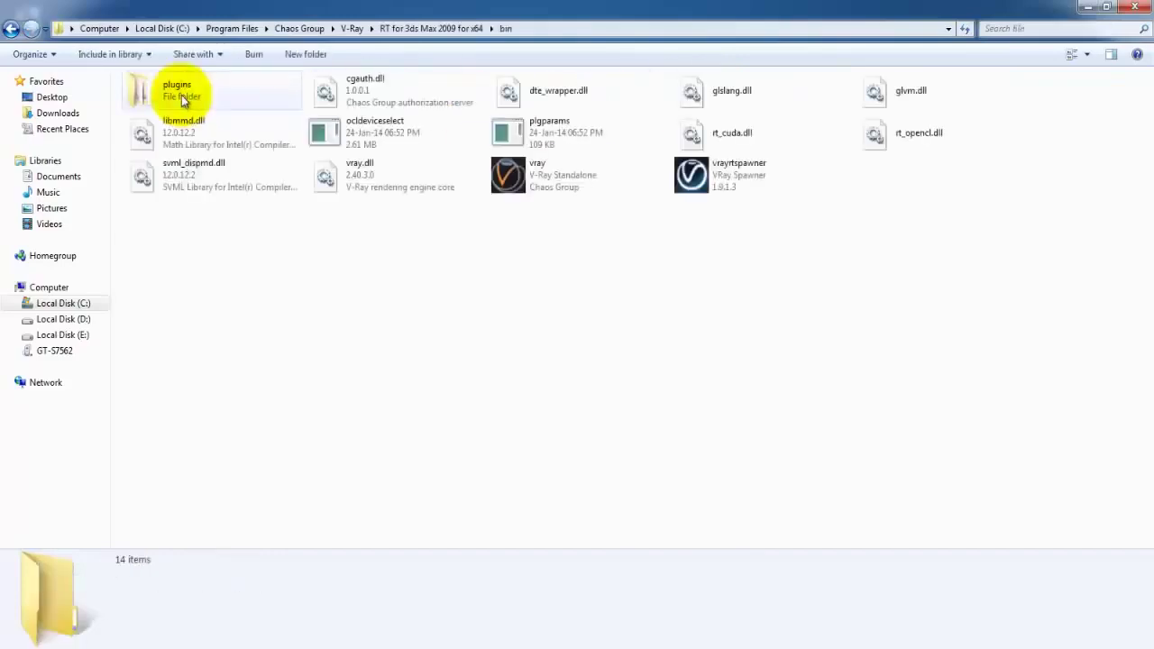
Step: Paste cgauth.dll into the bin folder, overwriting the existing file
right_click(509, 245)
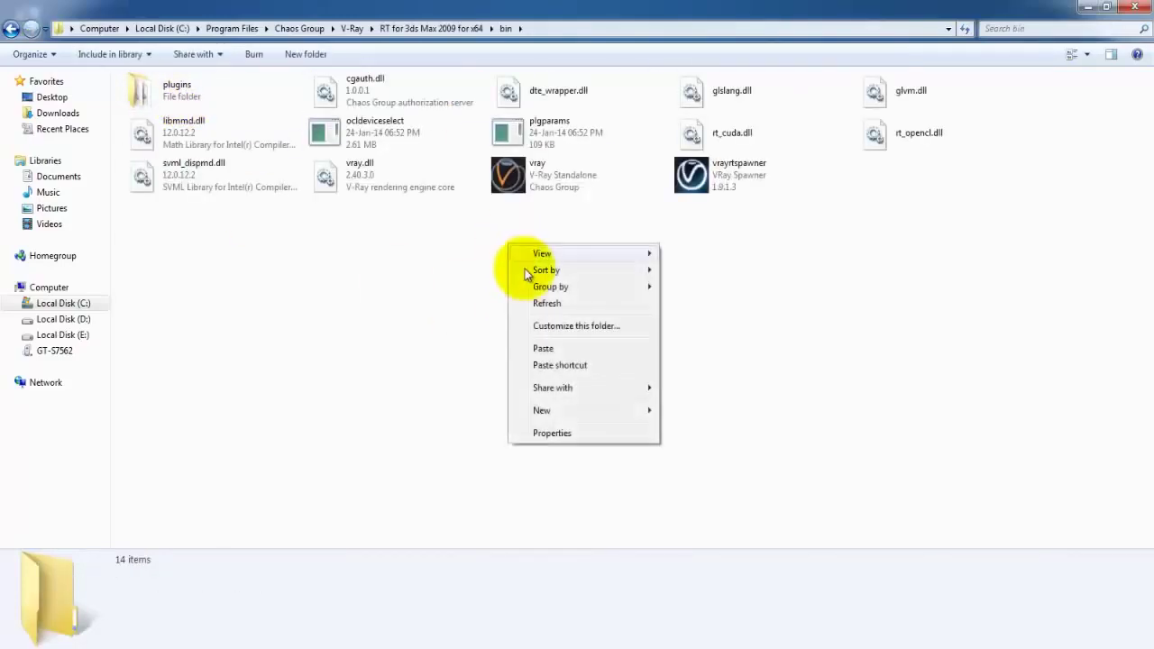
left_click(544, 348)
left_click(636, 300)
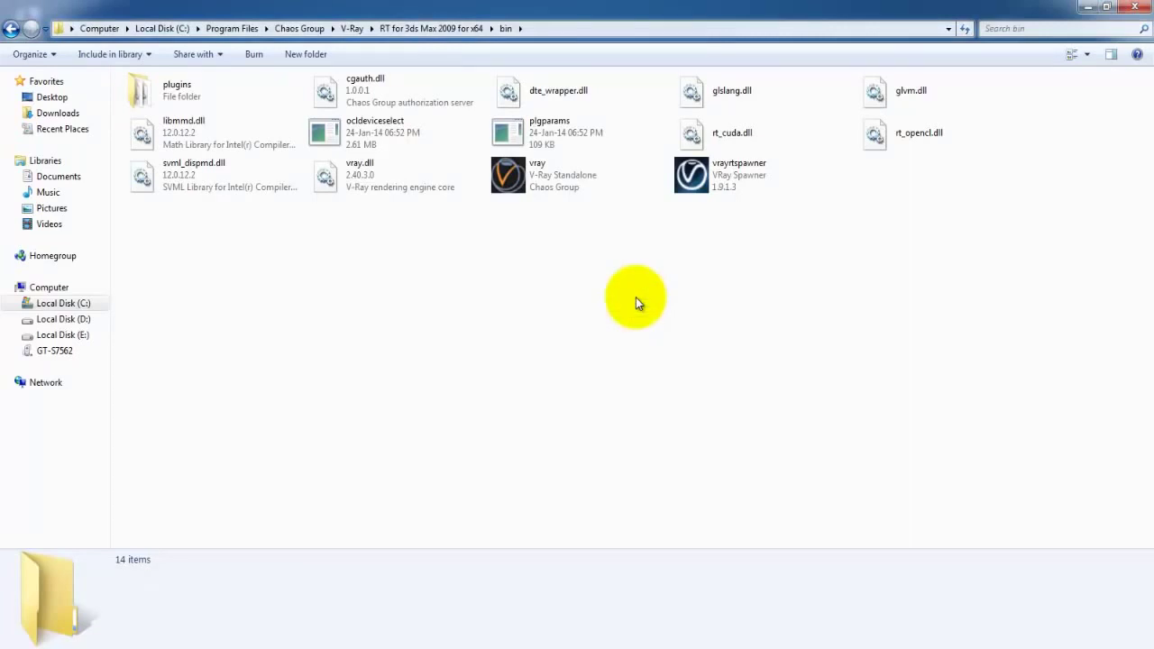
Step: Minimize the bin and Crack folder windows and close the readme notes
left_click(1085, 15)
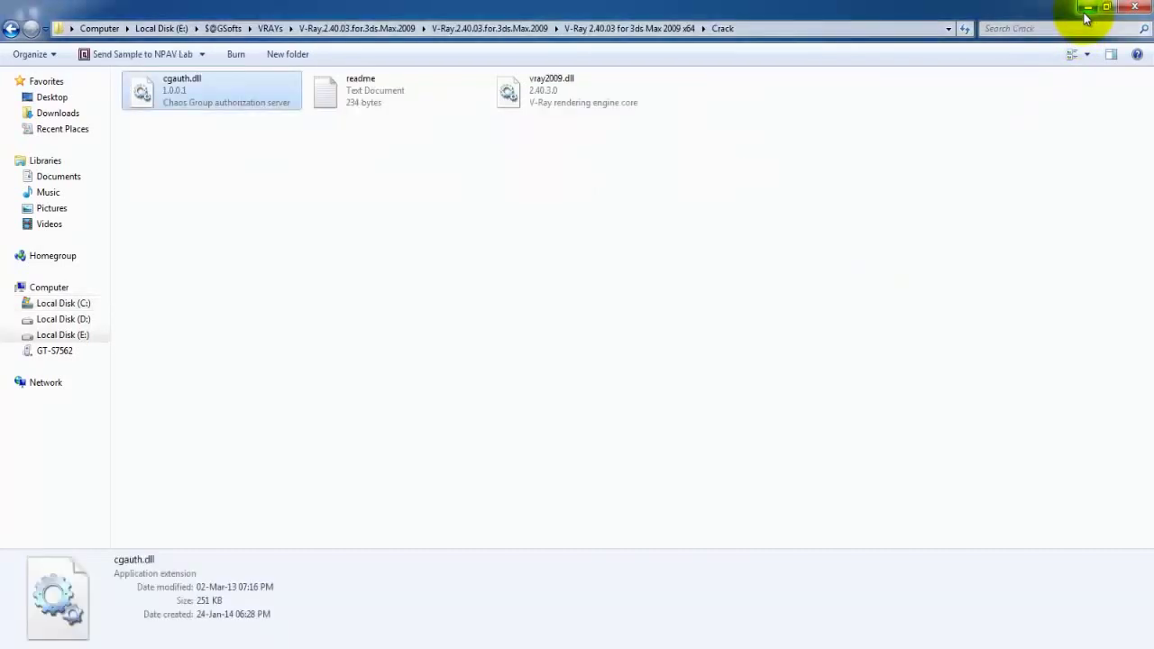
left_click(1085, 11)
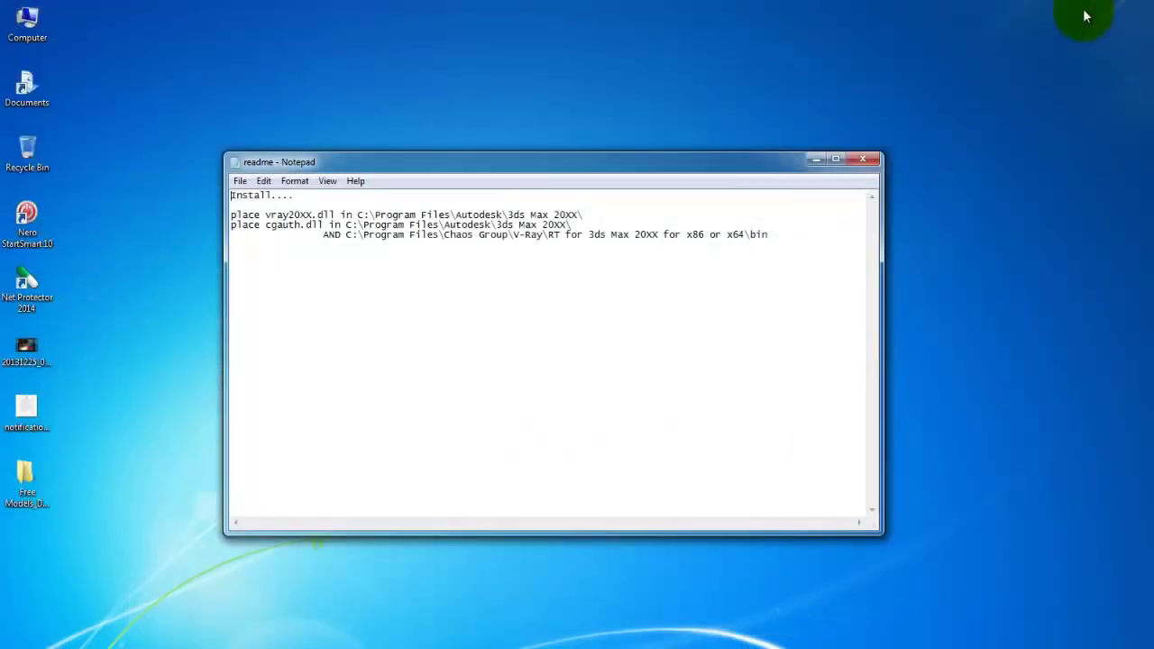
left_click(865, 158)
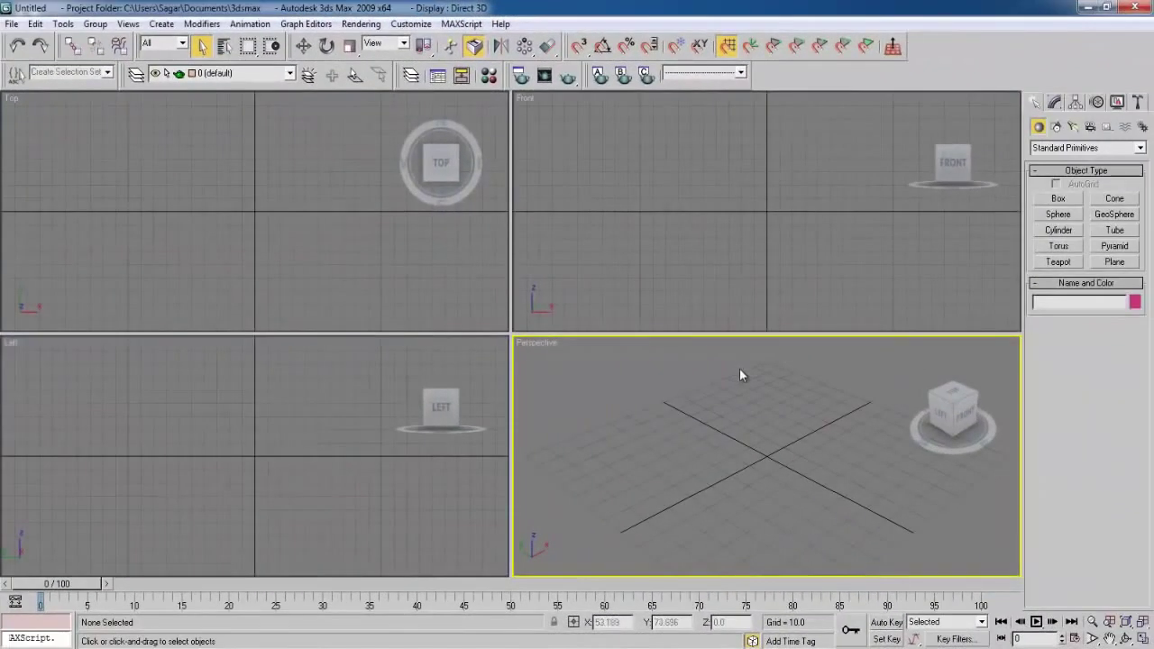
Step: In Render Setup, expand Assign Renderer and open the Production renderer choices
left_click(521, 77)
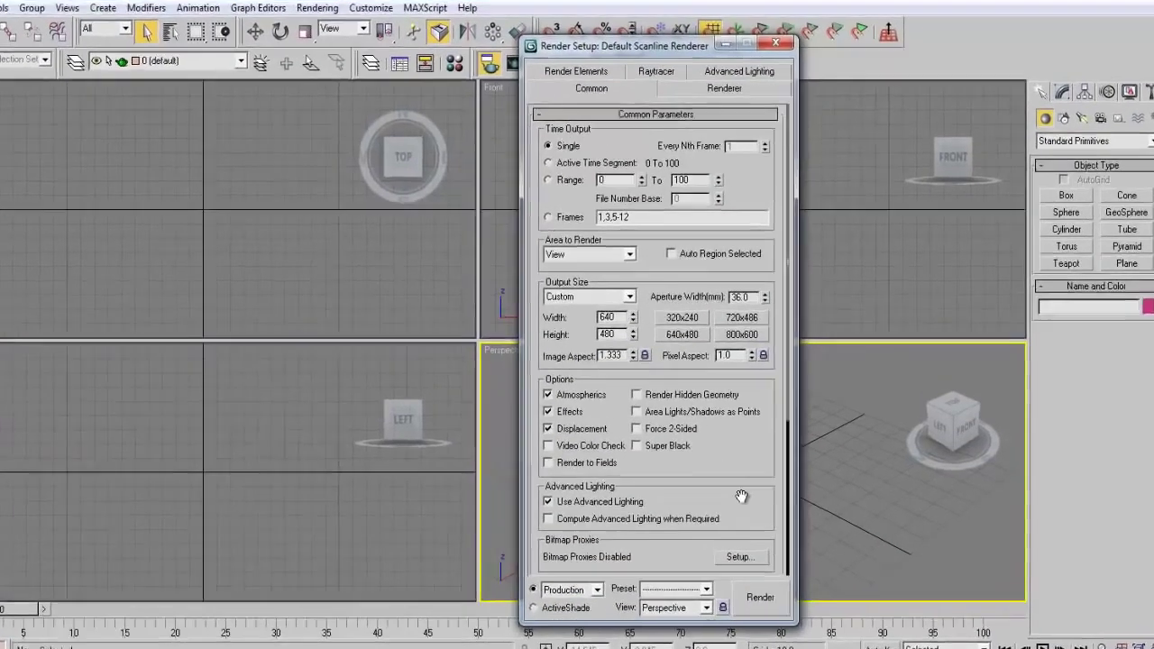
left_click_drag(741, 497, 714, 219)
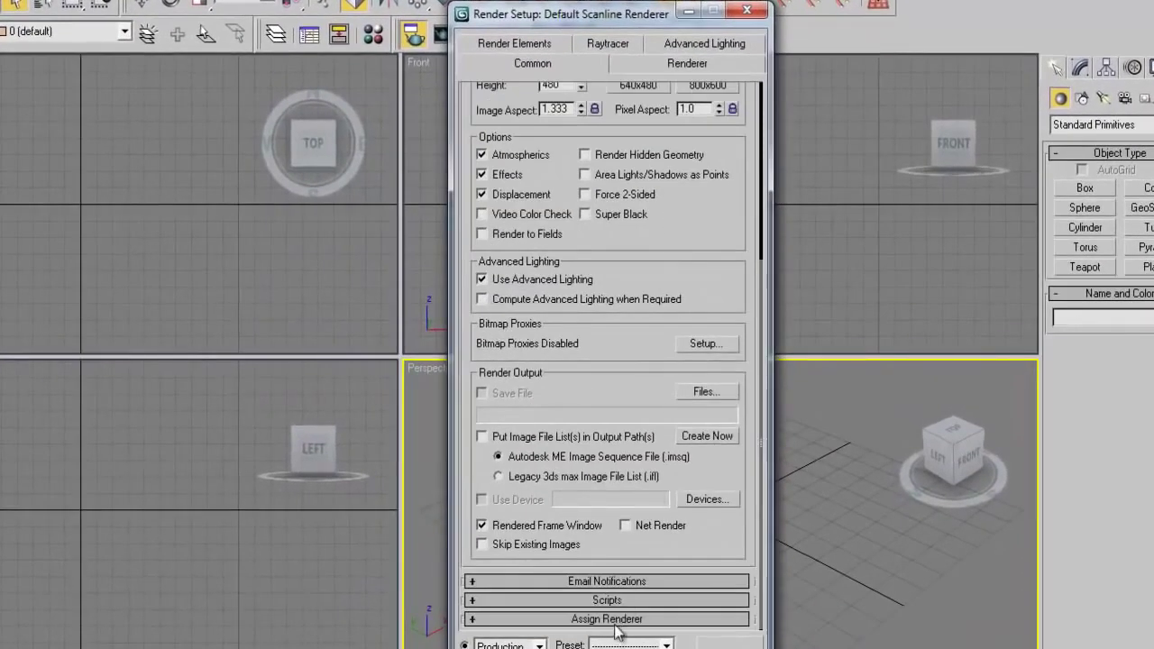
left_click(617, 620)
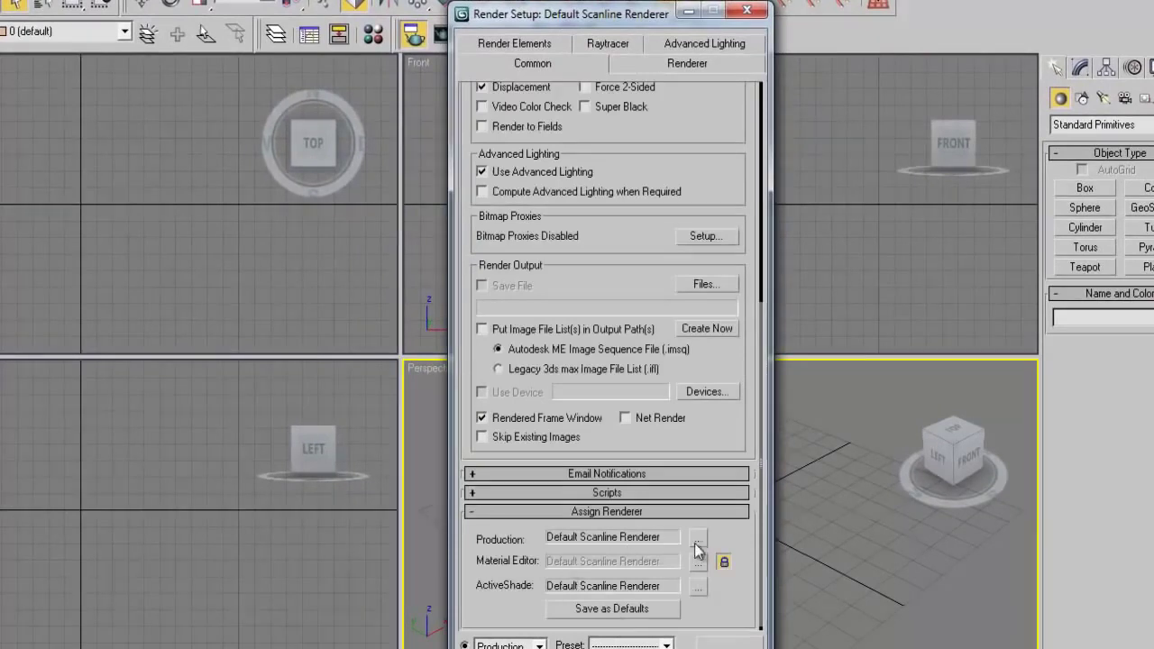
left_click(698, 538)
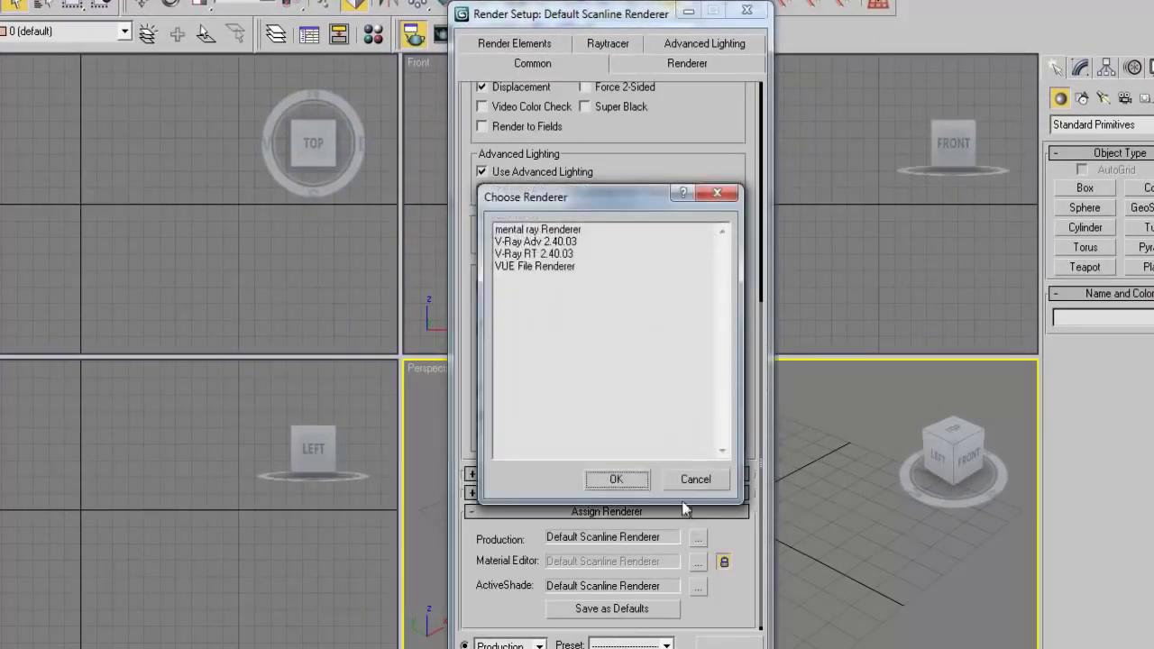
Step: Assign V-Ray Adv 2.40.03 as production renderer and view its V-Ray and Indirect illumination tabs
left_click(561, 241)
left_click(616, 479)
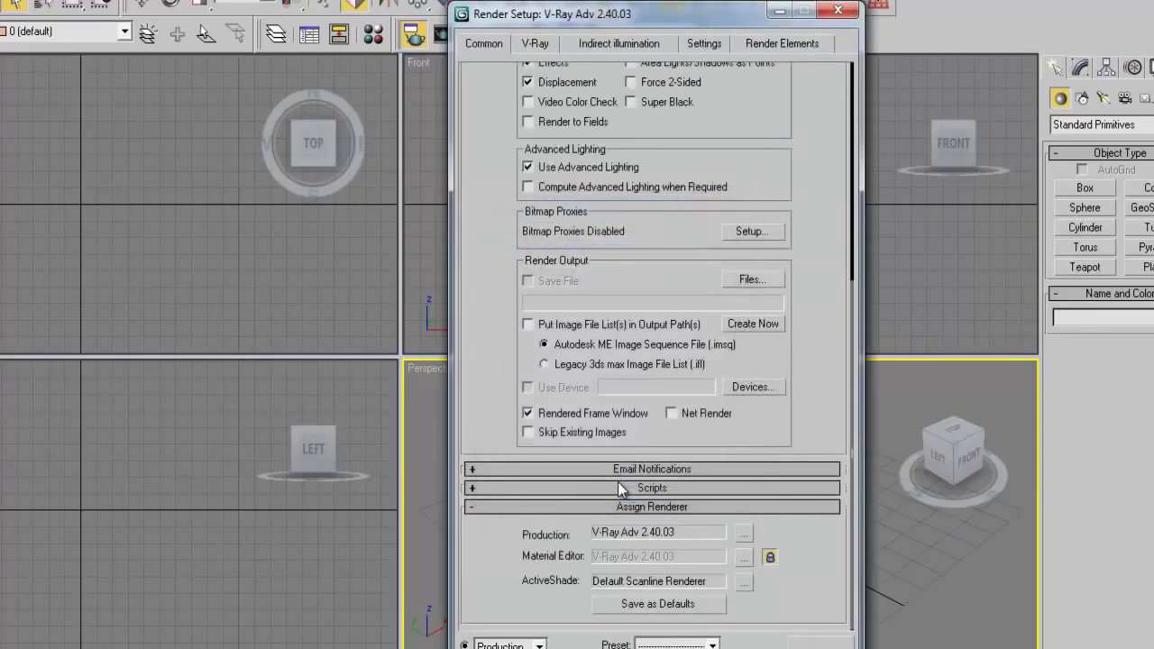
left_click(533, 43)
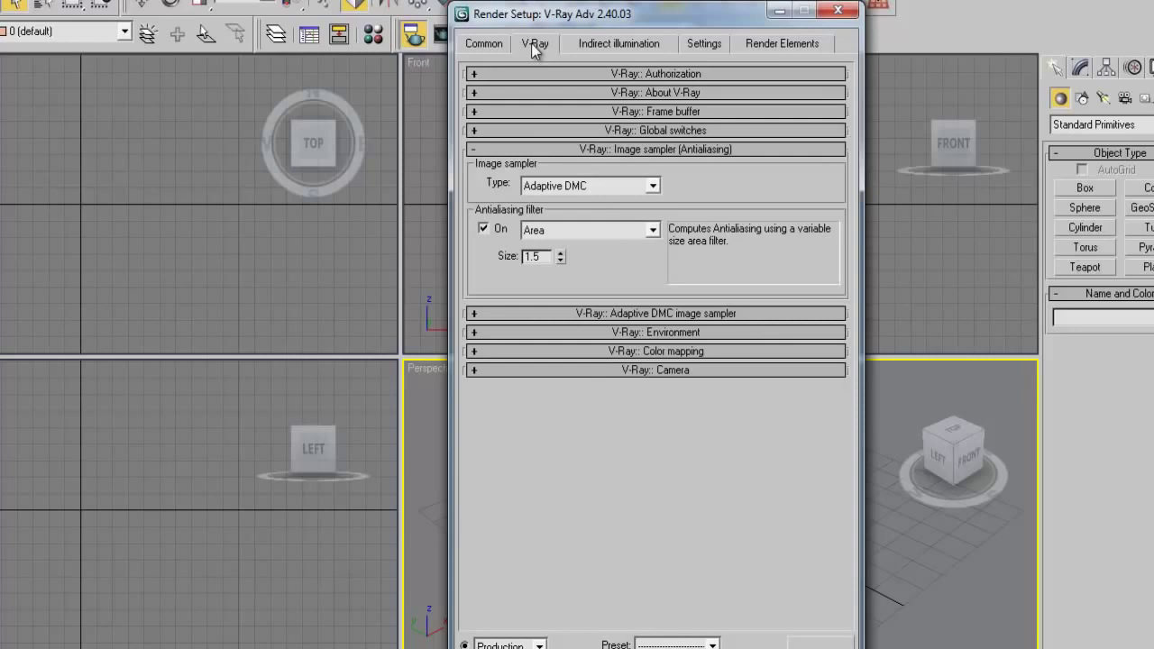
left_click(597, 43)
Step: Inspect the V-Ray Global switches rollout, close Render Setup, and activate the Front viewport
left_click(529, 50)
left_click(643, 130)
left_click(644, 131)
left_click(836, 13)
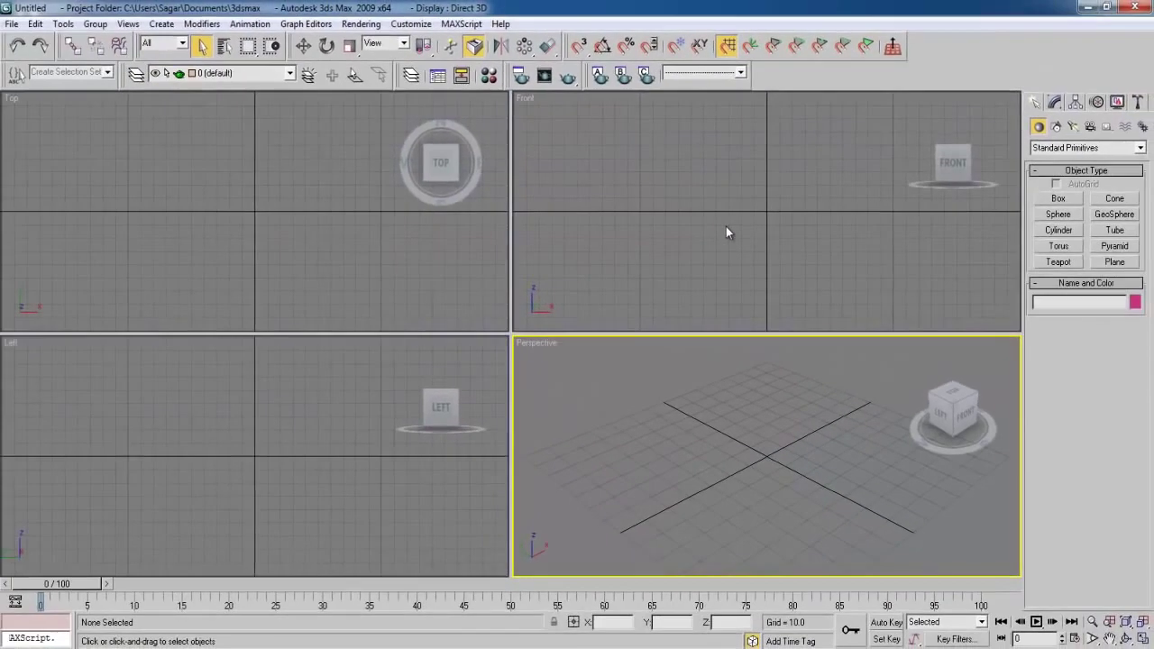
left_click(726, 226)
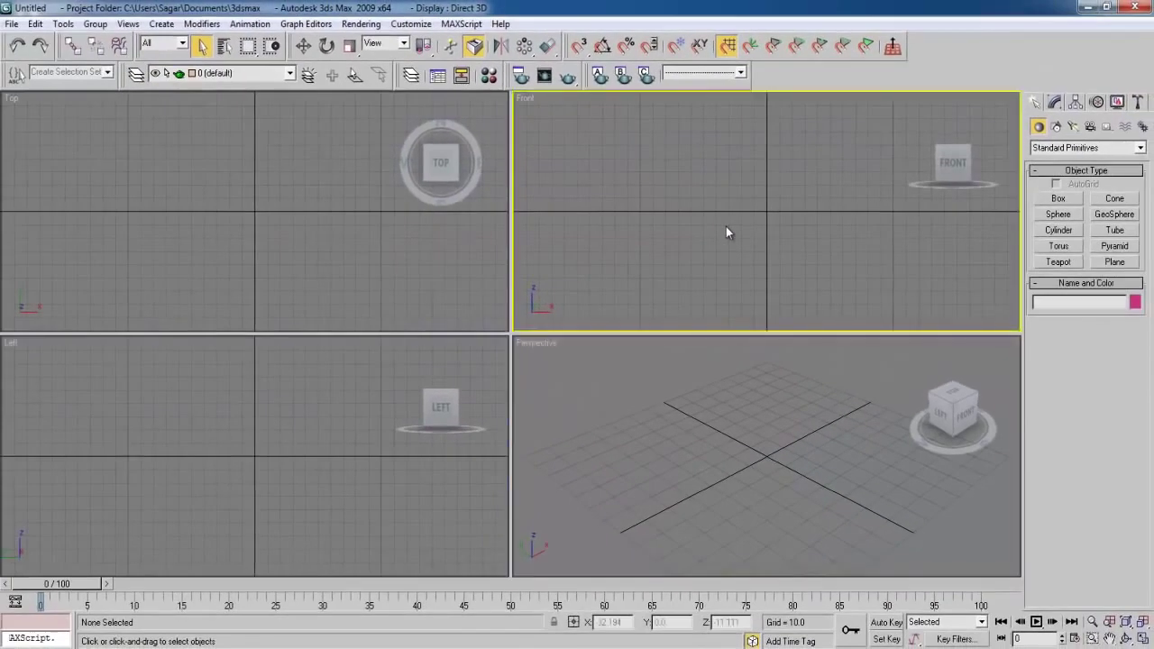